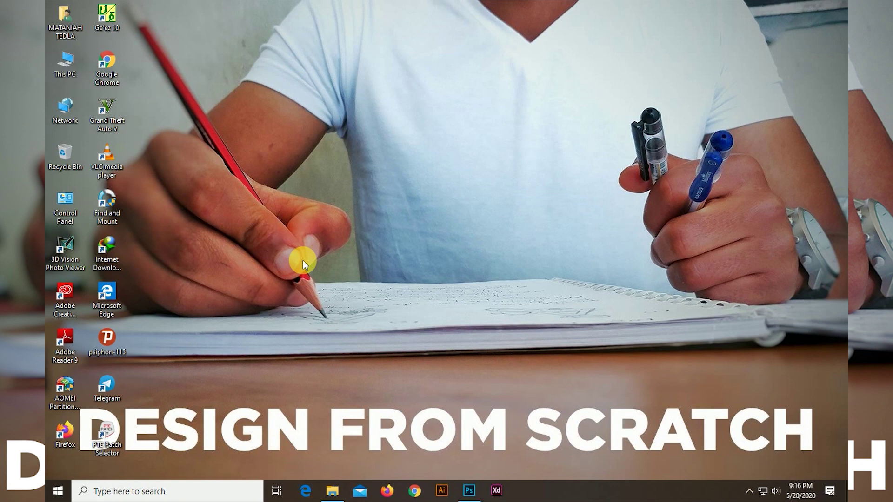
Refresh the desktop three times from its right-click menu.
right_click(331, 230)
click(370, 260)
right_click(391, 123)
click(423, 157)
right_click(414, 169)
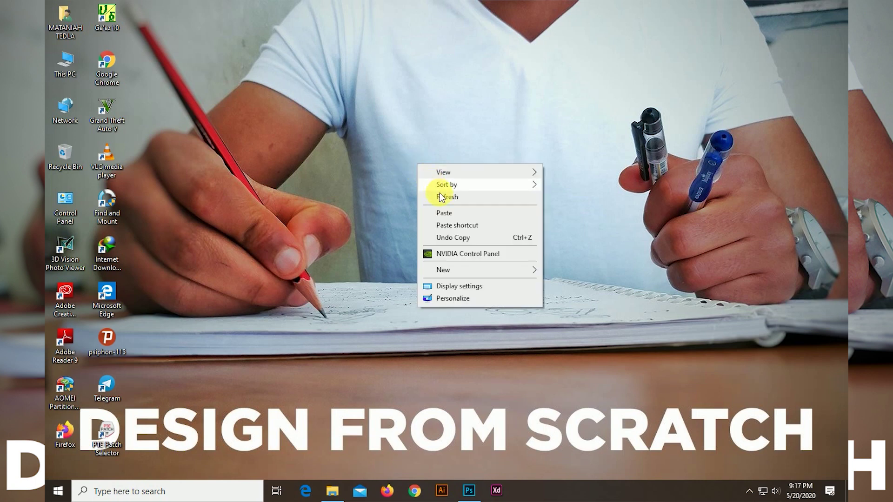
click(440, 194)
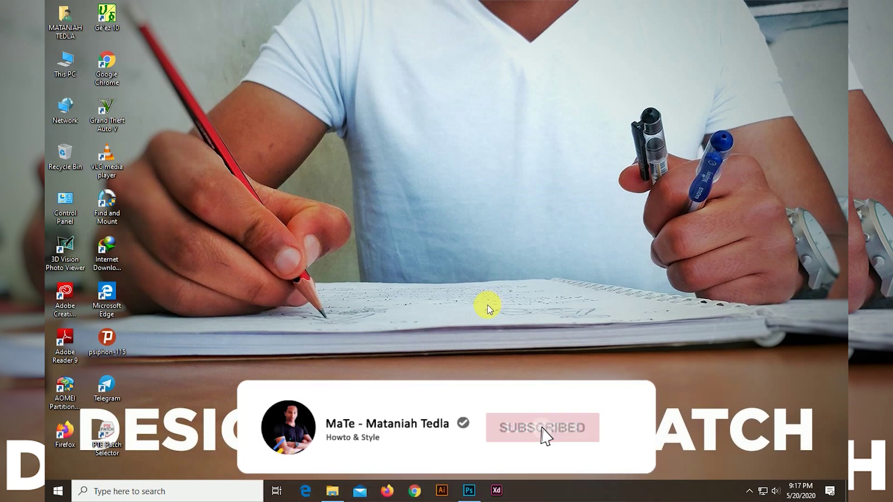
Copy the business card image file in the Source File folder.
click(470, 491)
click(332, 491)
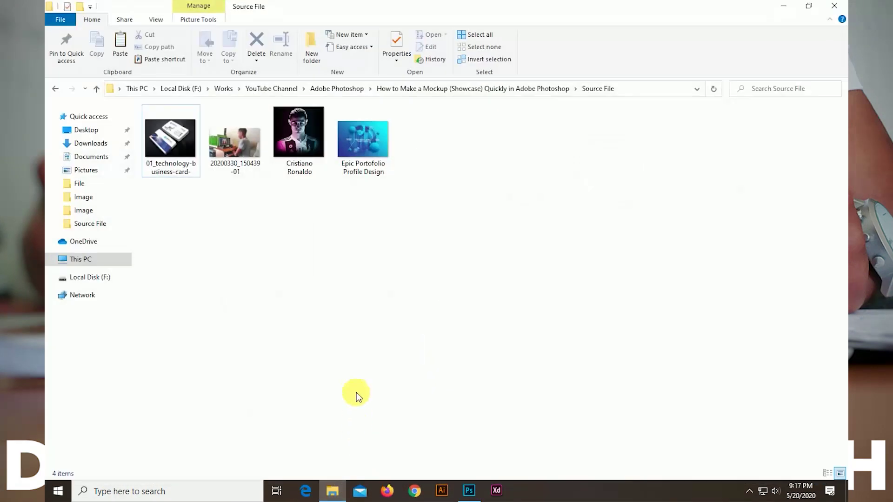
right_click(337, 275)
click(365, 315)
click(192, 172)
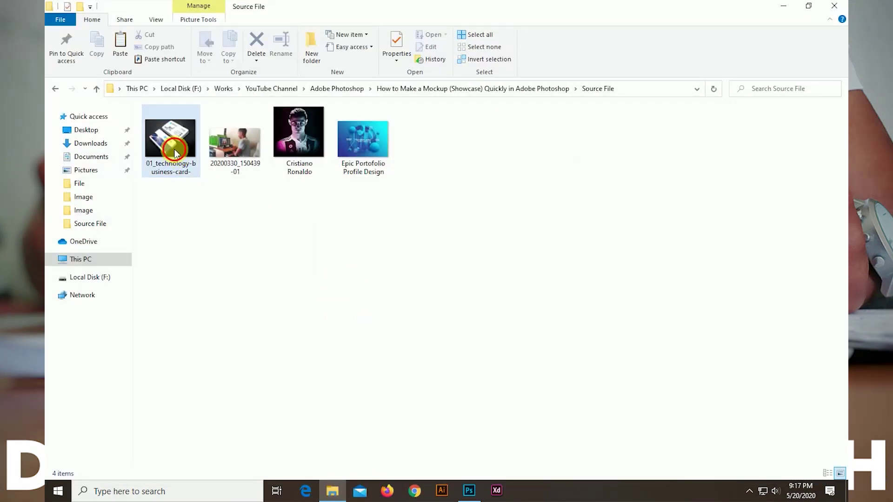
key(ctrl+c)
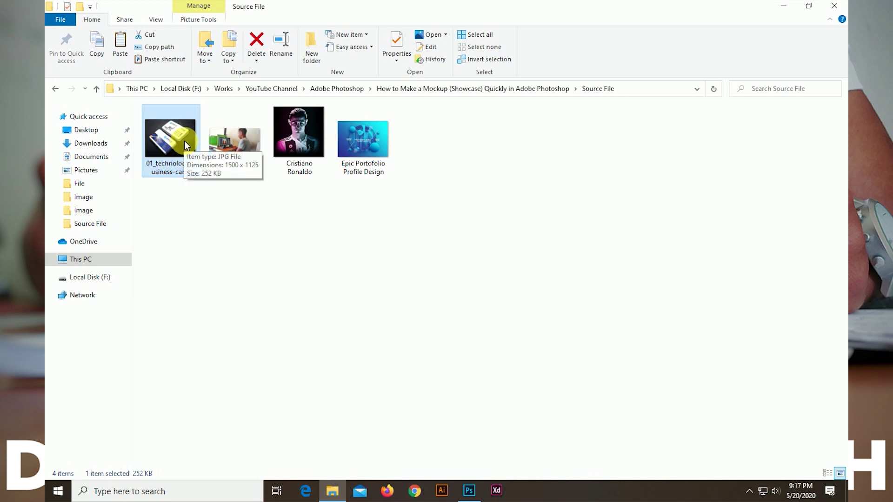
right_click(208, 210)
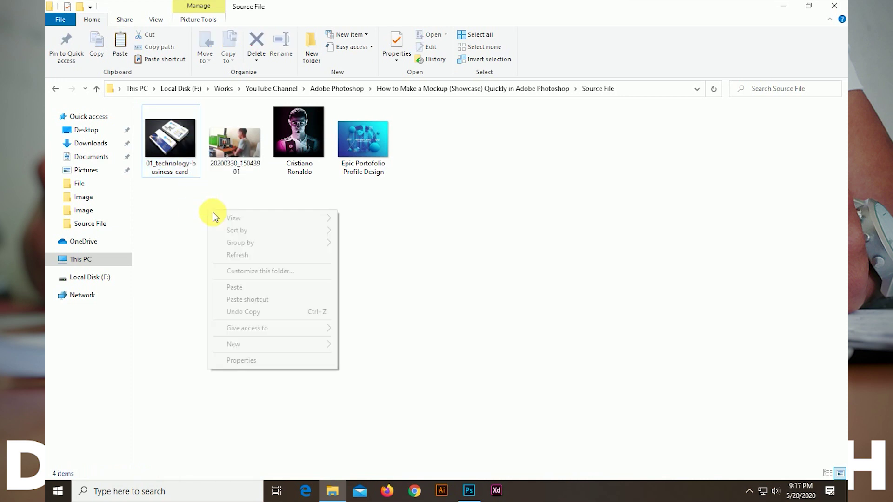
click(248, 257)
Drag the office photo 20200330_150439-01 into Photoshop to open it.
click(234, 128)
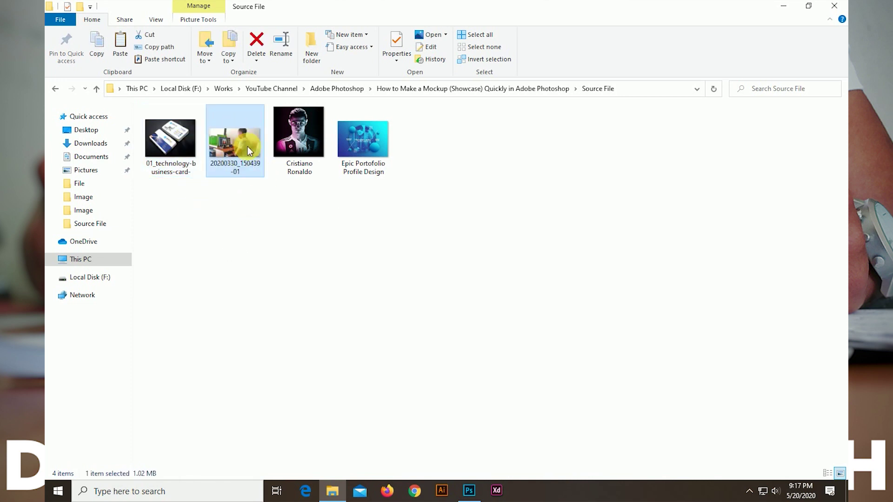
click(298, 137)
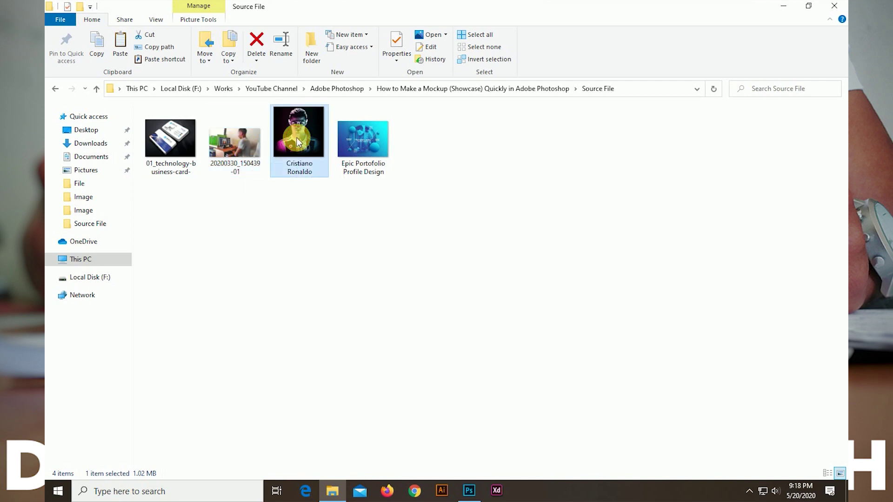
click(363, 142)
mouse_move(238, 140)
mouse_down()
mouse_move(343, 317)
mouse_move(400, 285)
mouse_up()
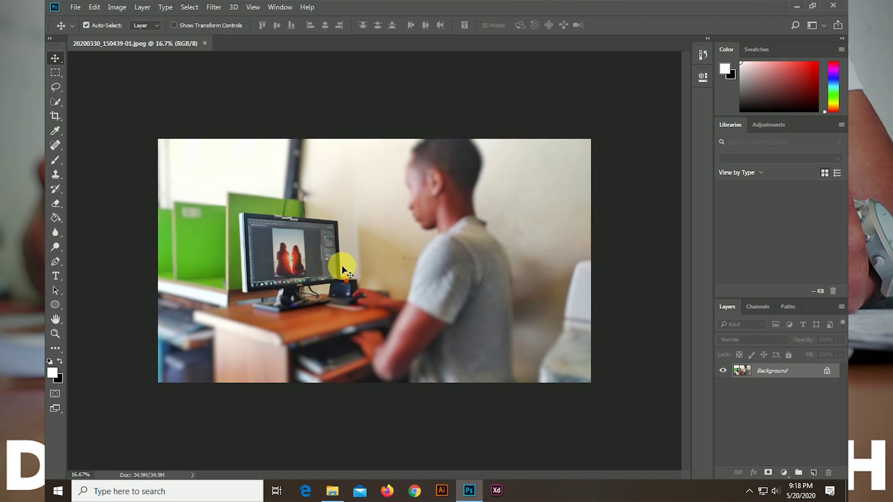
Zoom in on the monitor and cancel the locked Background layer warning.
scroll(274, 248, up, 1)
scroll(265, 247, up, 1)
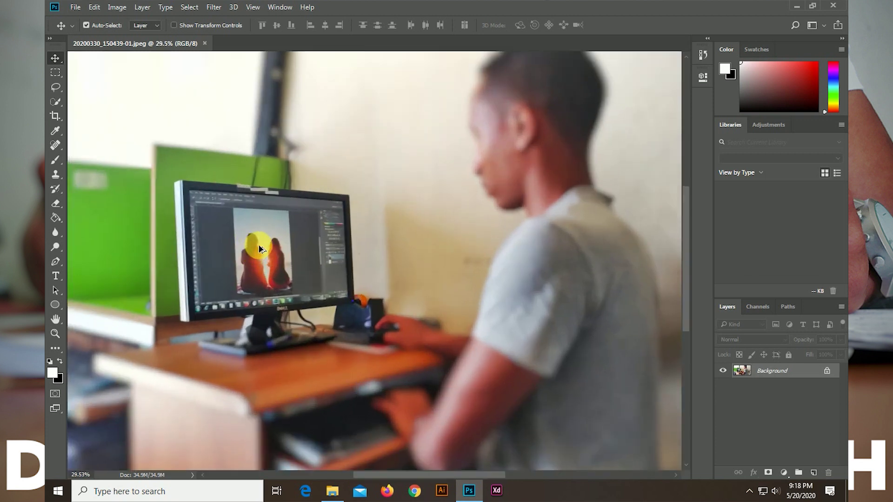
scroll(250, 240, up, 1)
scroll(256, 246, up, 1)
drag(261, 247, 306, 233)
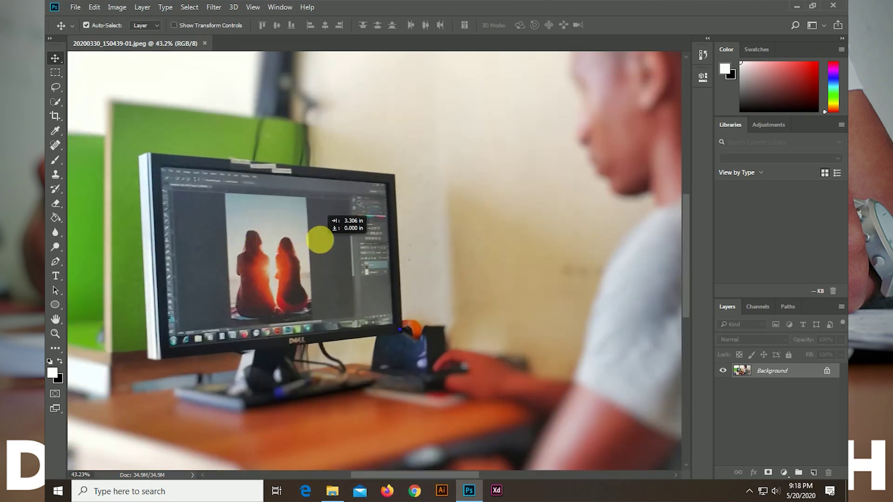
click(494, 208)
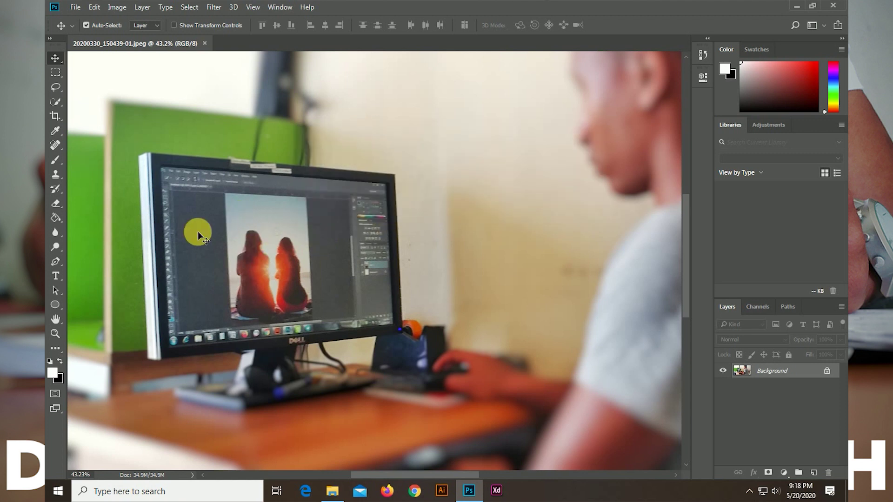
scroll(194, 233, down, 1)
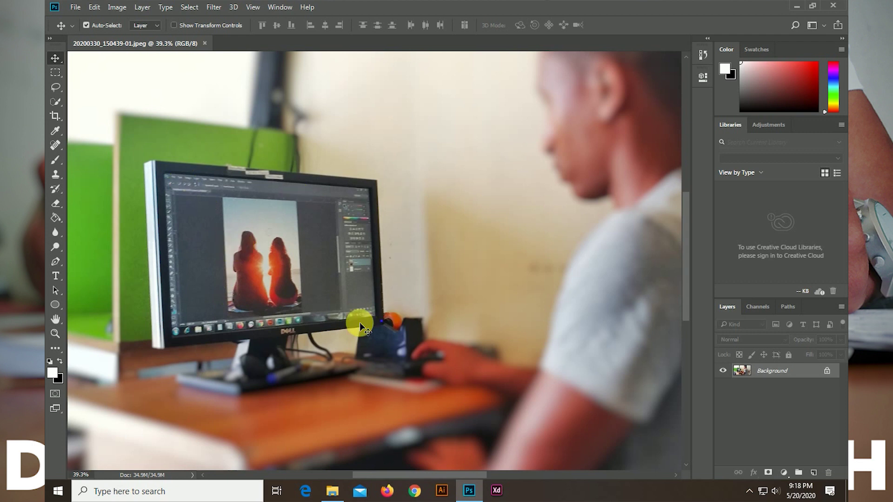
Choose the Rectangle Tool from the shape tool flyout.
key(alt)
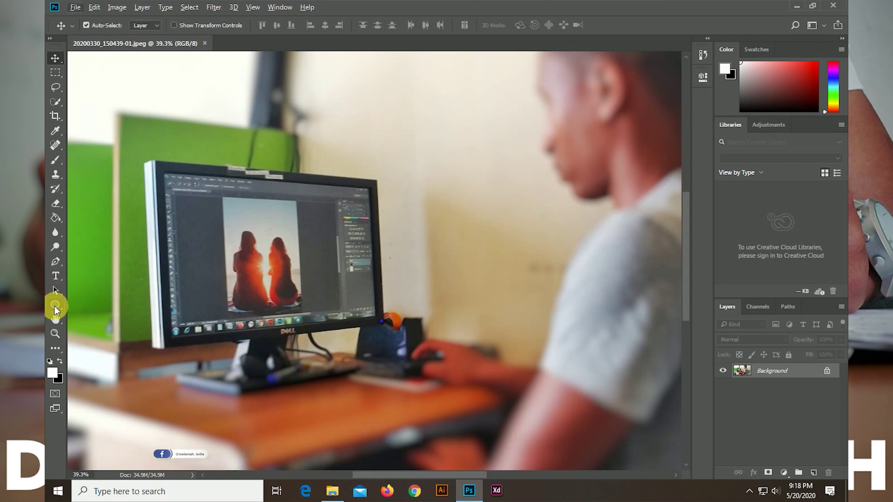
click(55, 307)
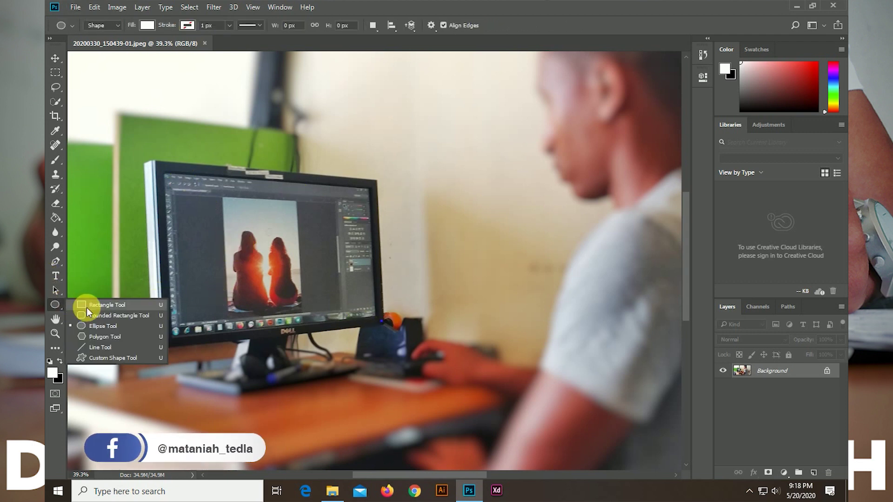
click(87, 307)
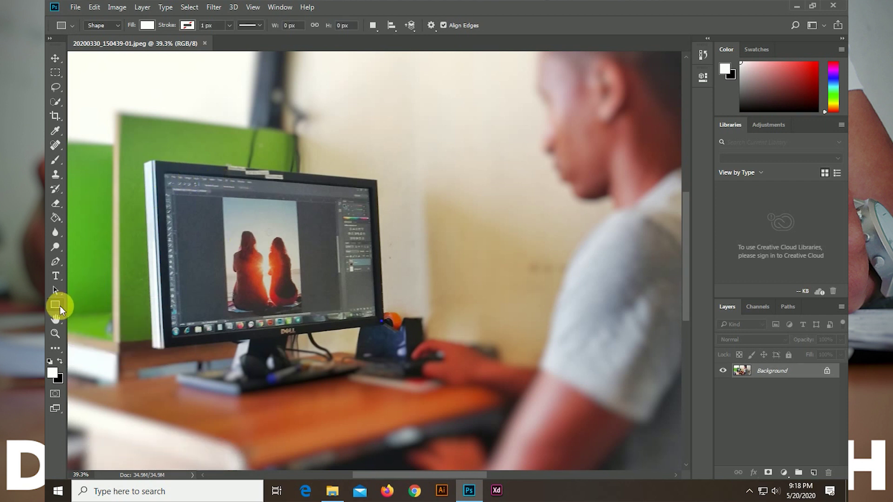
Draw a white rectangle over the monitor screen and convert Rectangle 1 to a smart object.
drag(163, 174, 406, 330)
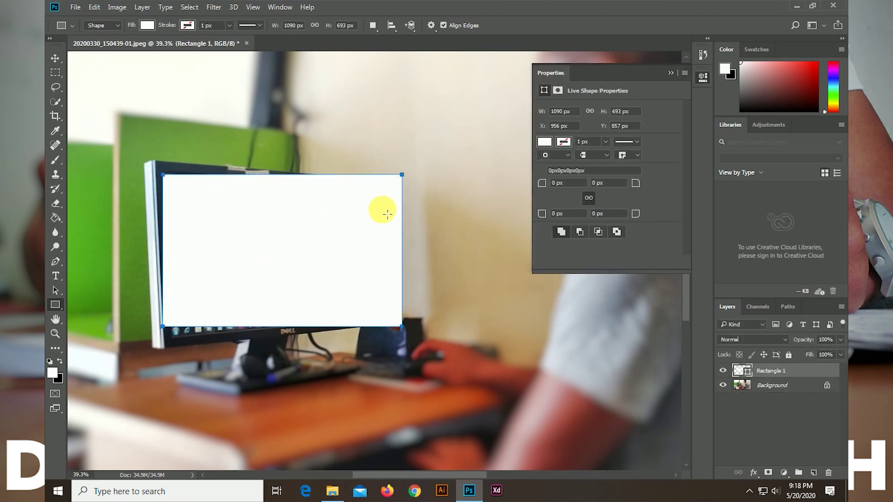
click(671, 75)
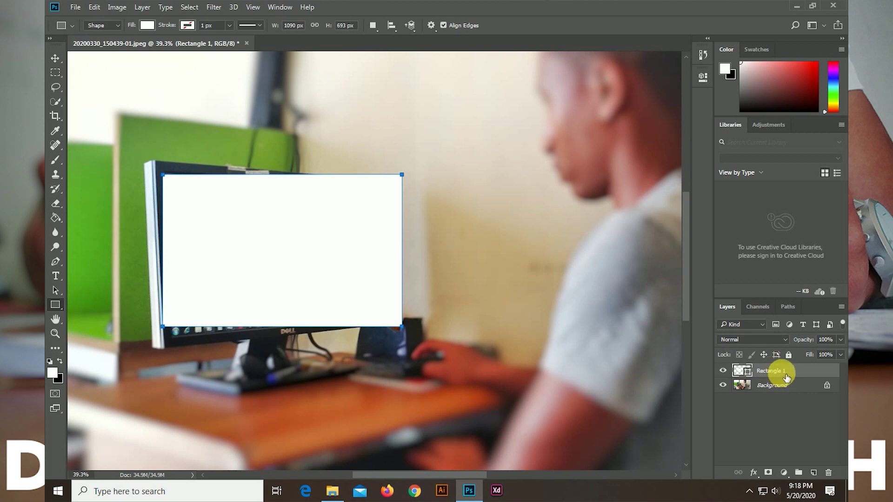
right_click(777, 371)
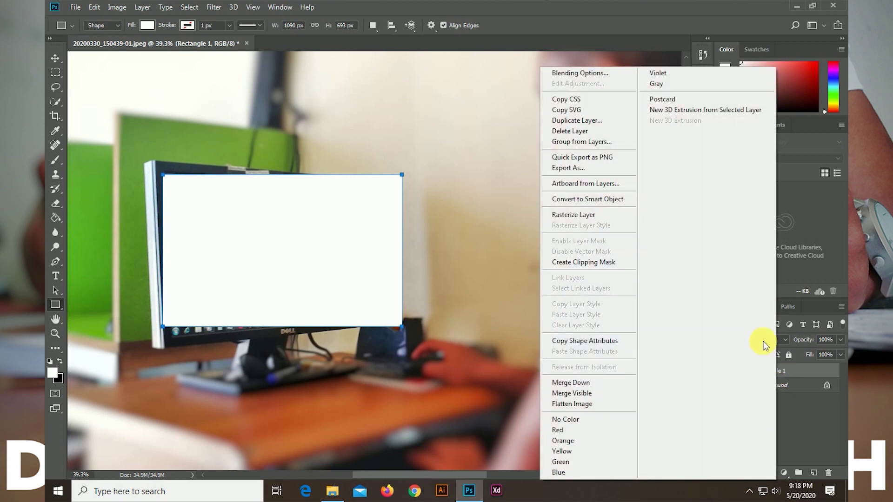
click(619, 201)
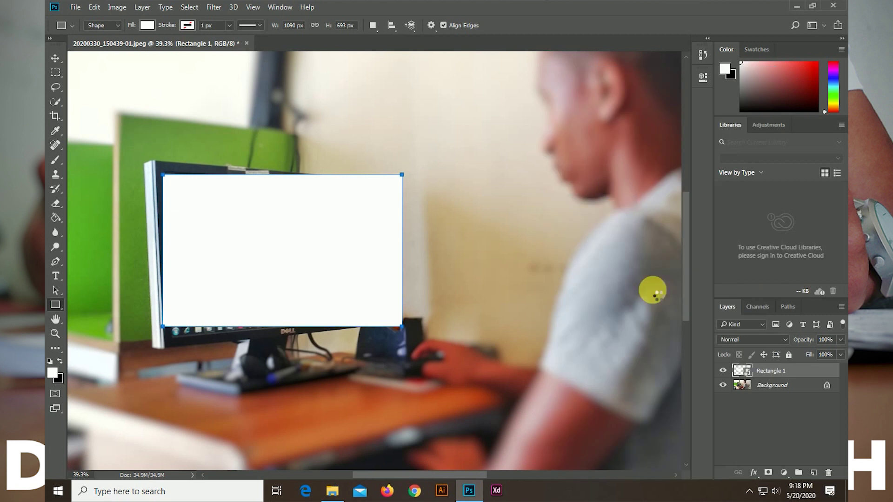
Open and close Rectangle 1's .psb contents, then select the Move tool and the Edit menu.
double_click(745, 371)
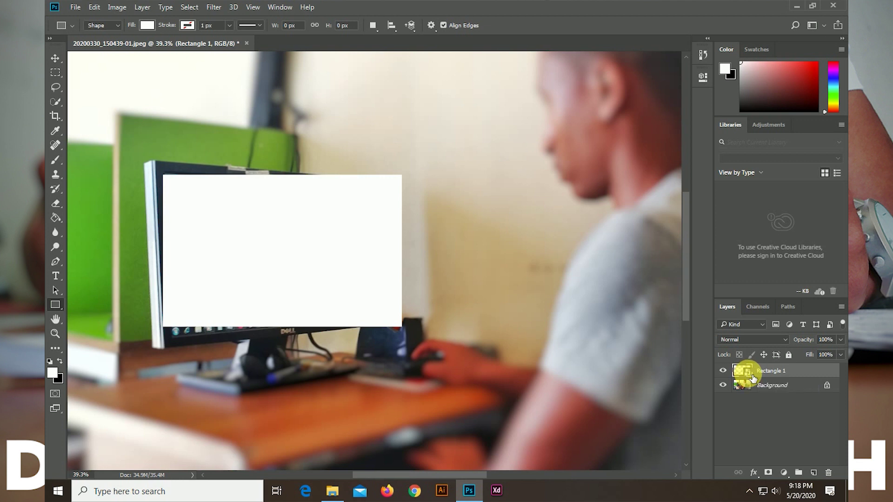
scroll(507, 187, down, 2)
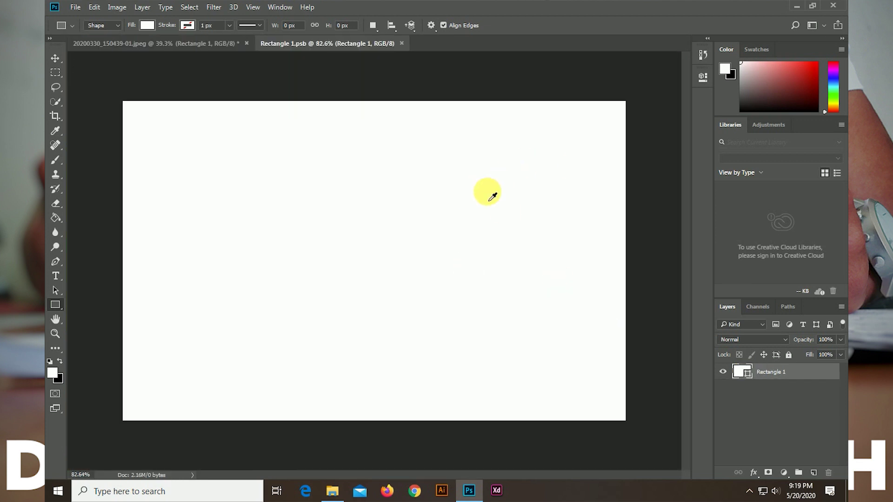
click(399, 43)
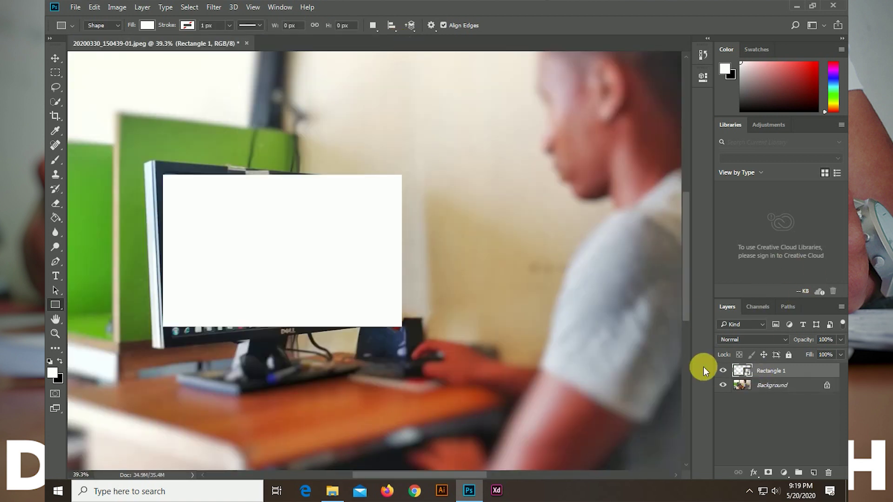
click(57, 60)
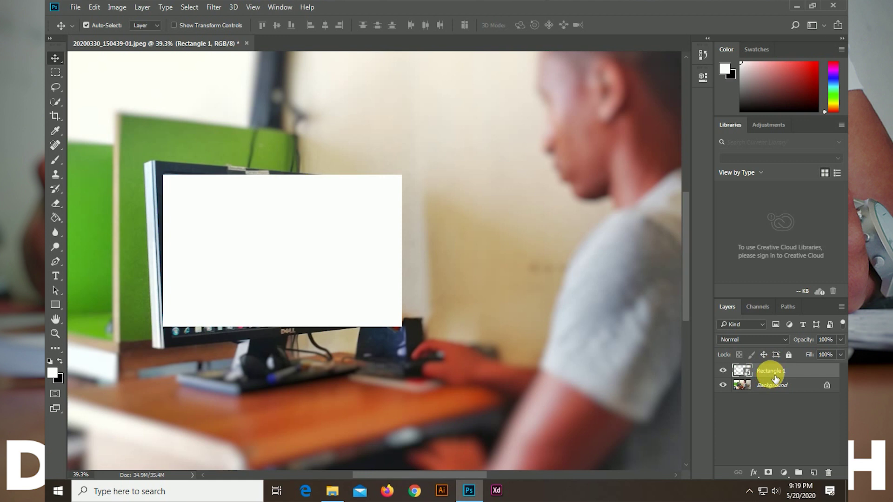
click(117, 7)
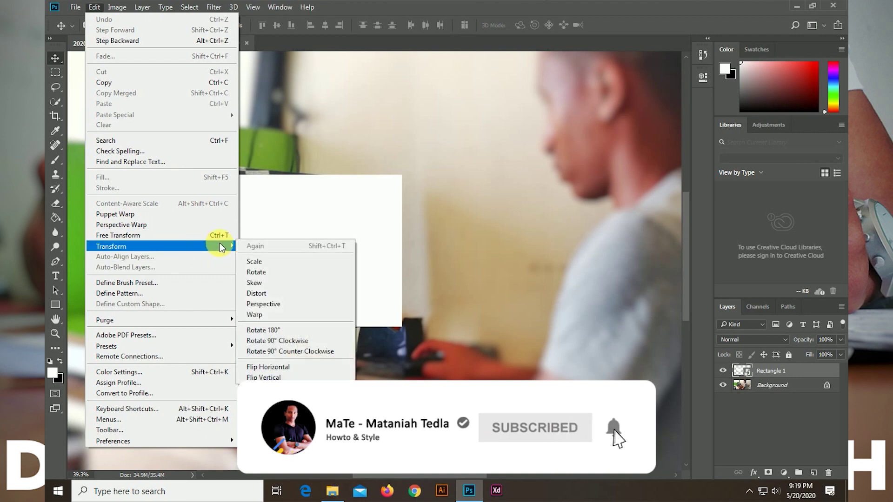
mouse_move(111, 246)
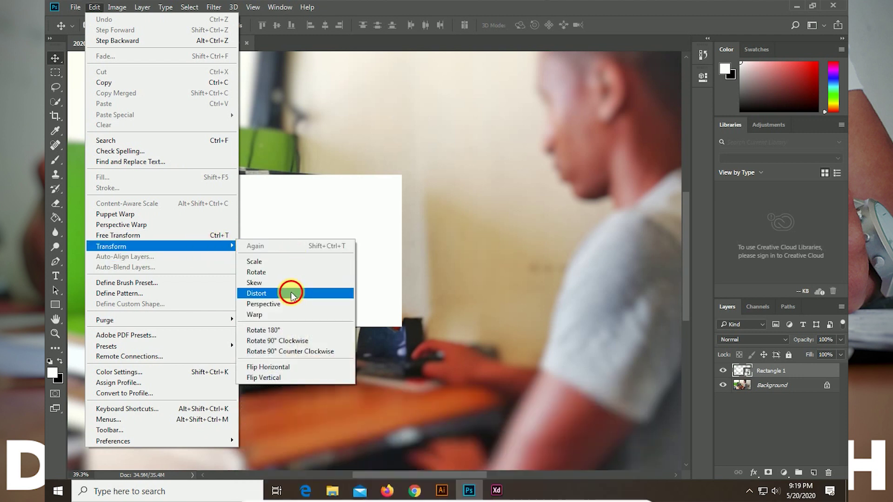
Distort Rectangle 1 so each corner sits on the tilted monitor screen's corners, and commit.
click(293, 289)
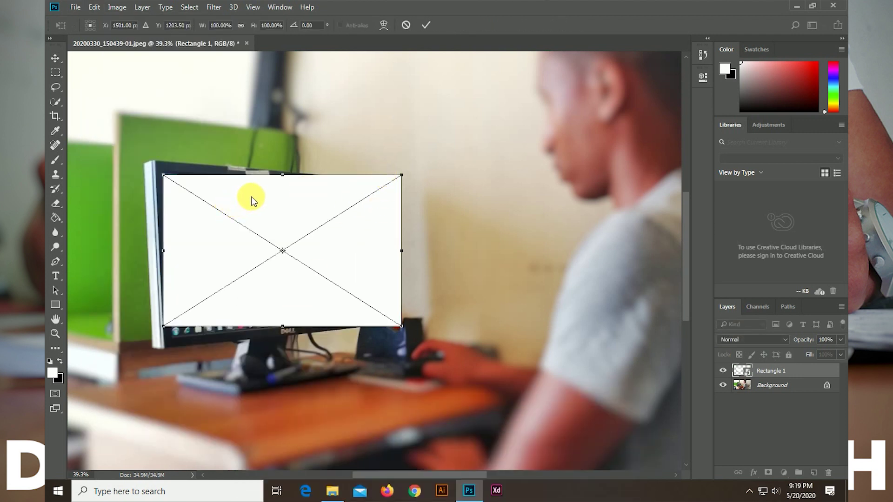
drag(251, 201, 253, 200)
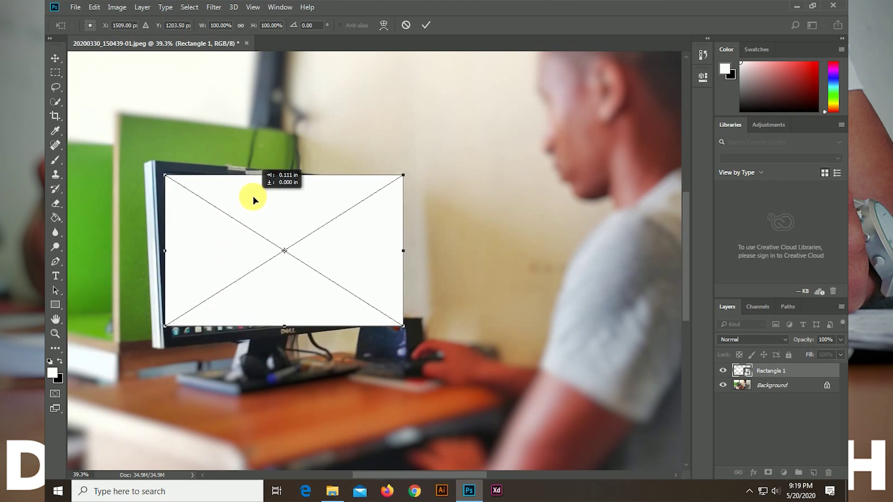
drag(253, 199, 253, 192)
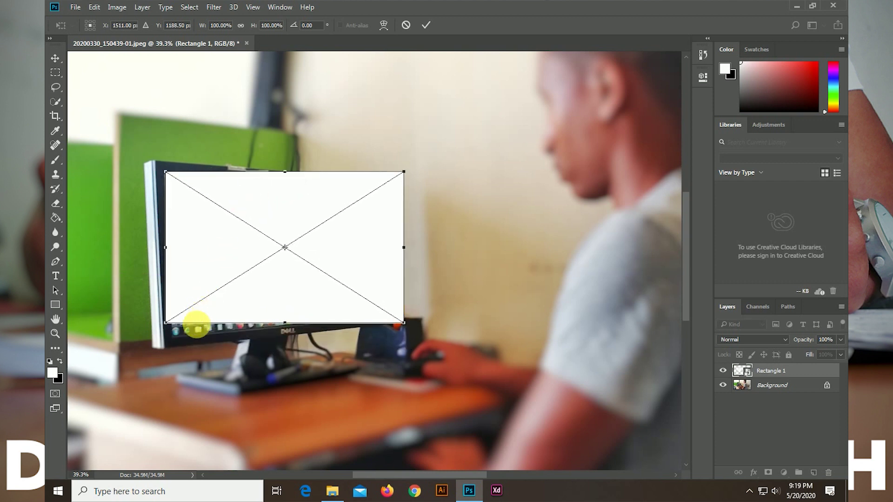
drag(166, 323, 174, 339)
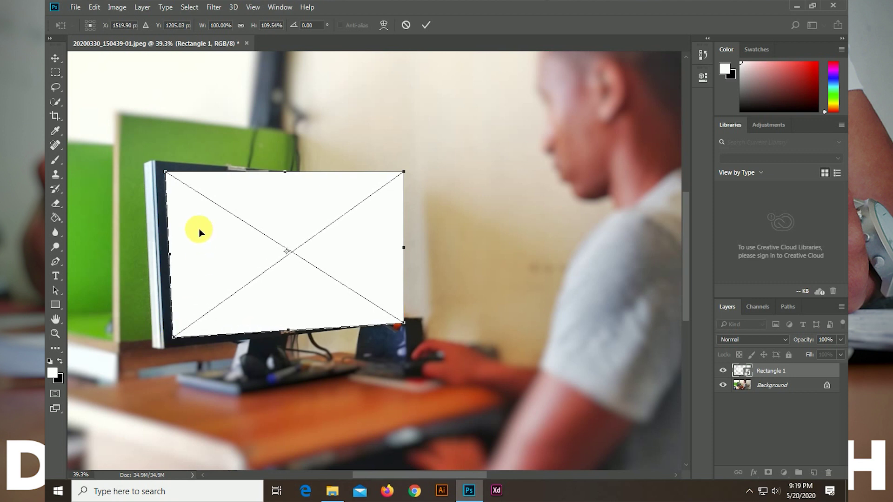
drag(167, 174, 164, 172)
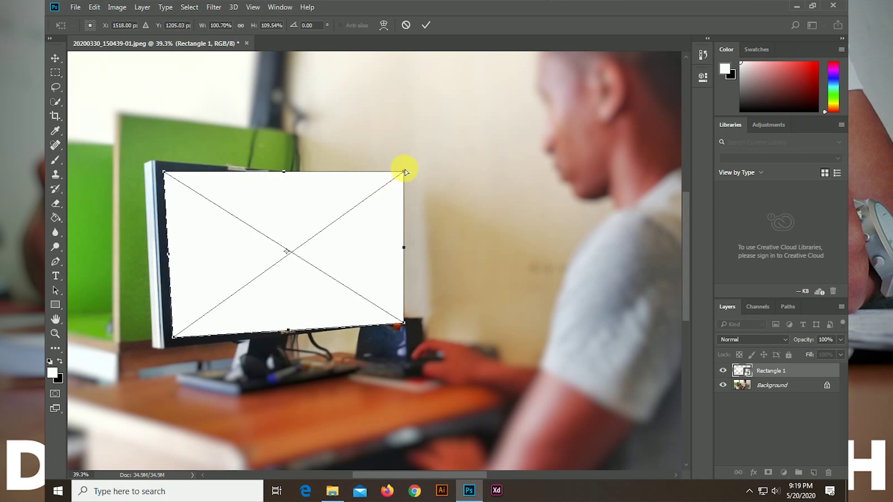
drag(404, 174, 370, 191)
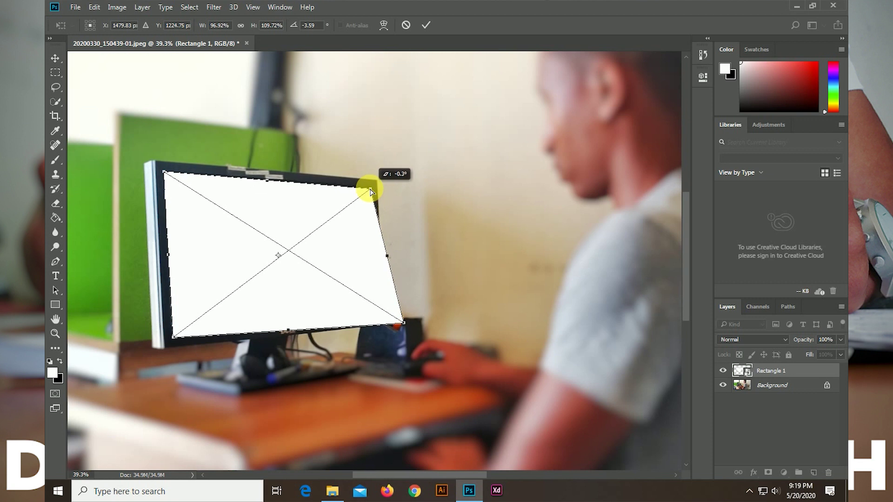
drag(403, 325, 376, 320)
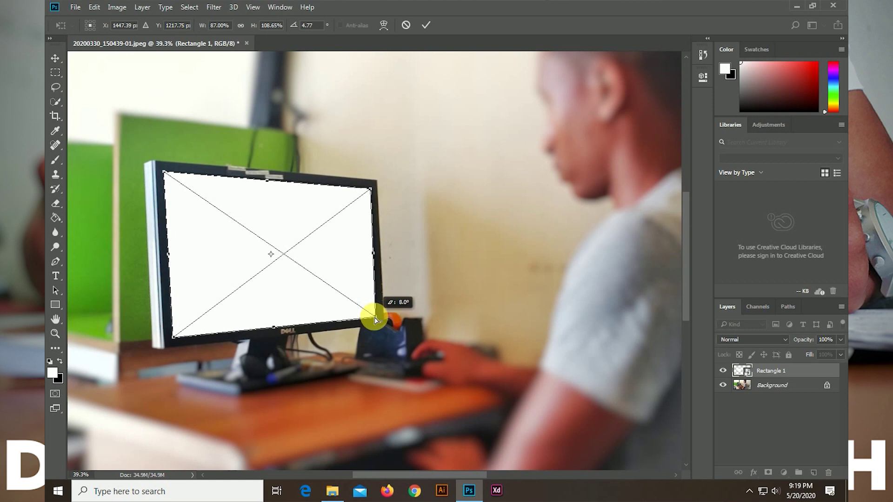
click(424, 25)
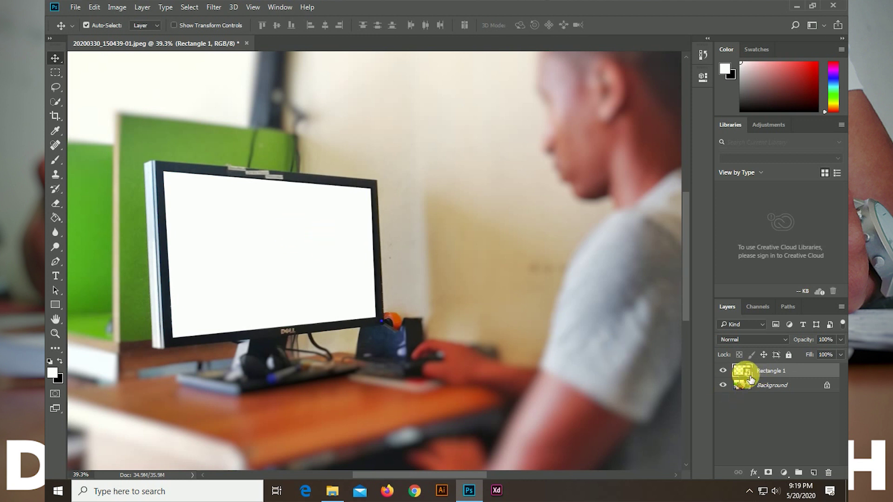
Inside the Rectangle 1 smart object, place the Cristiano Ronaldo image and enlarge it to canvas height.
scroll(304, 244, down, 3)
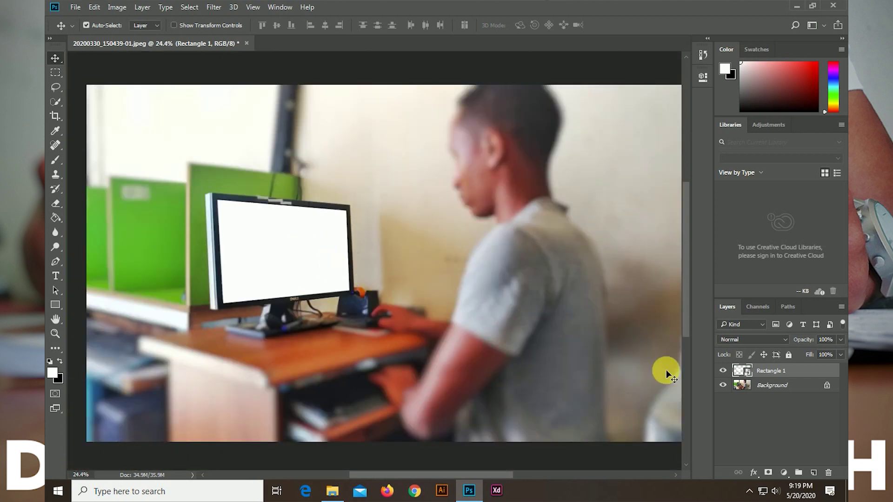
double_click(753, 377)
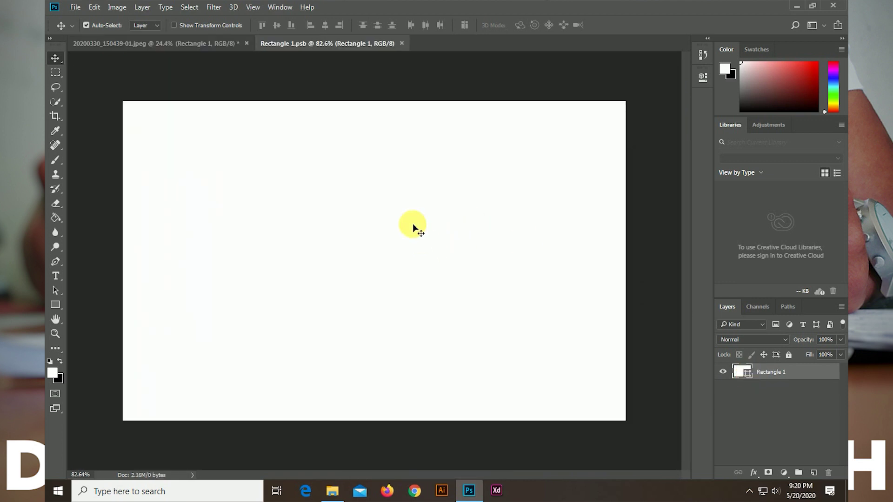
click(343, 492)
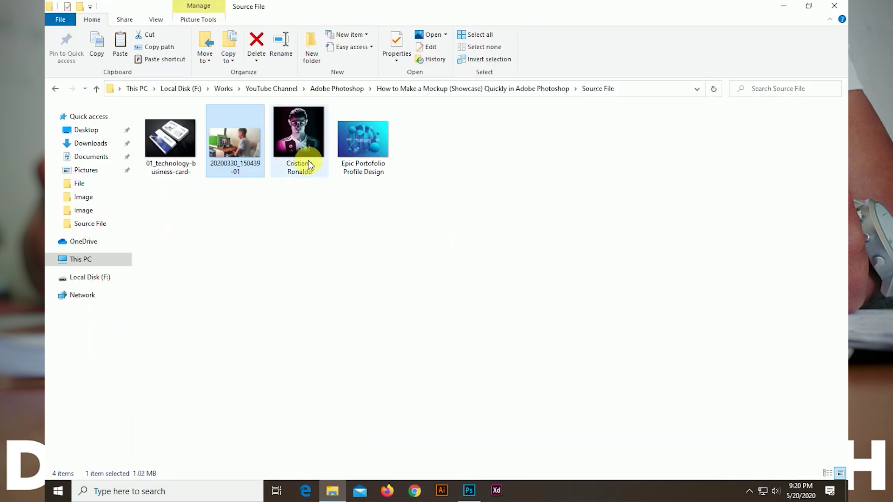
click(305, 149)
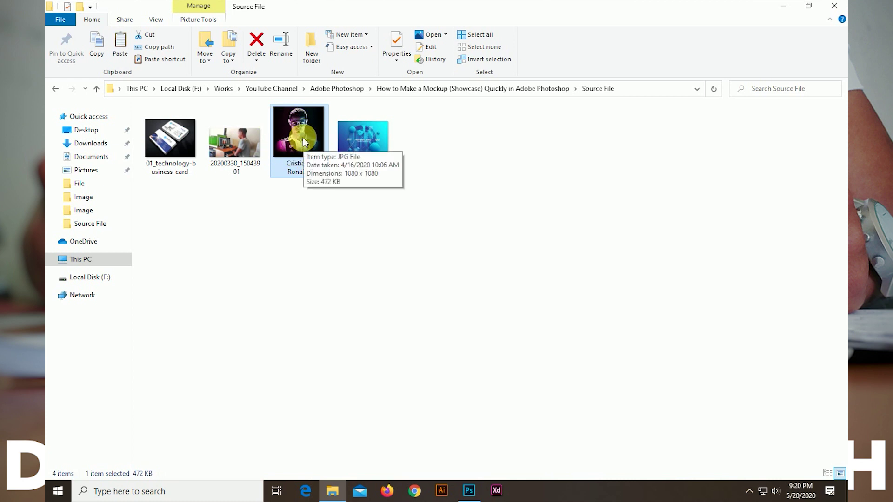
mouse_move(304, 149)
mouse_down()
mouse_move(463, 492)
mouse_move(419, 317)
mouse_up()
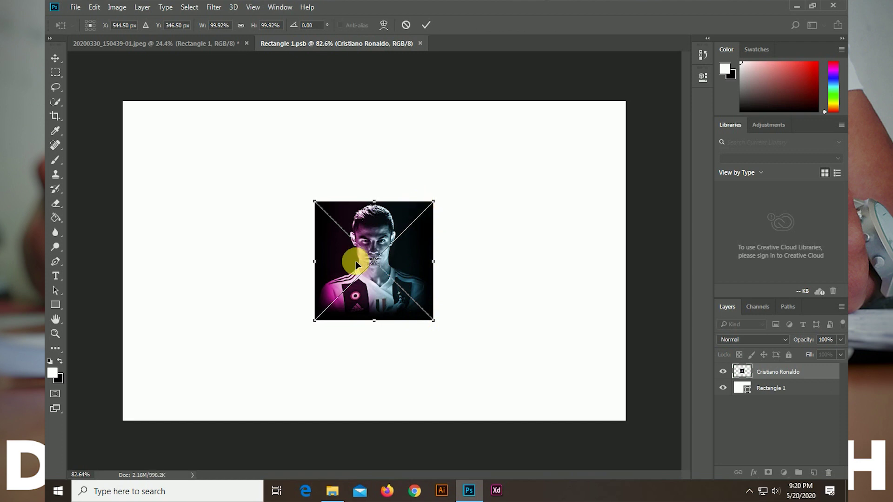
drag(433, 202, 547, 114)
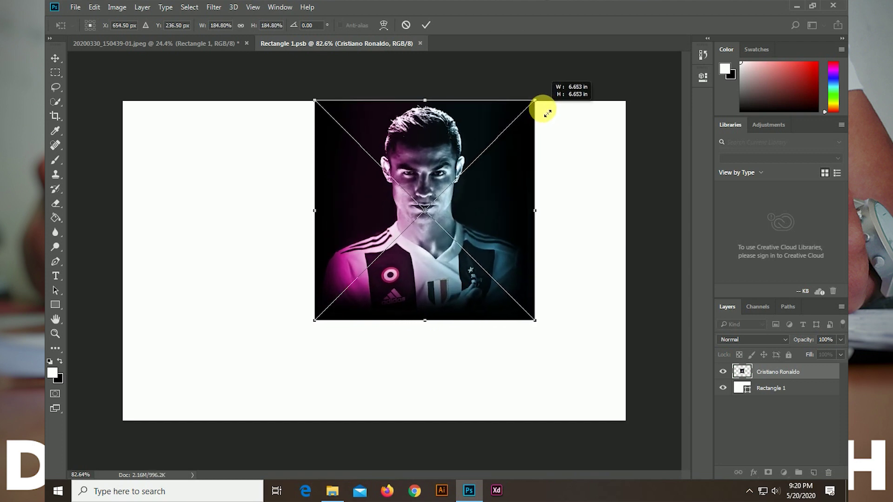
mouse_move(316, 321)
mouse_down()
mouse_move(229, 436)
mouse_move(222, 430)
mouse_up()
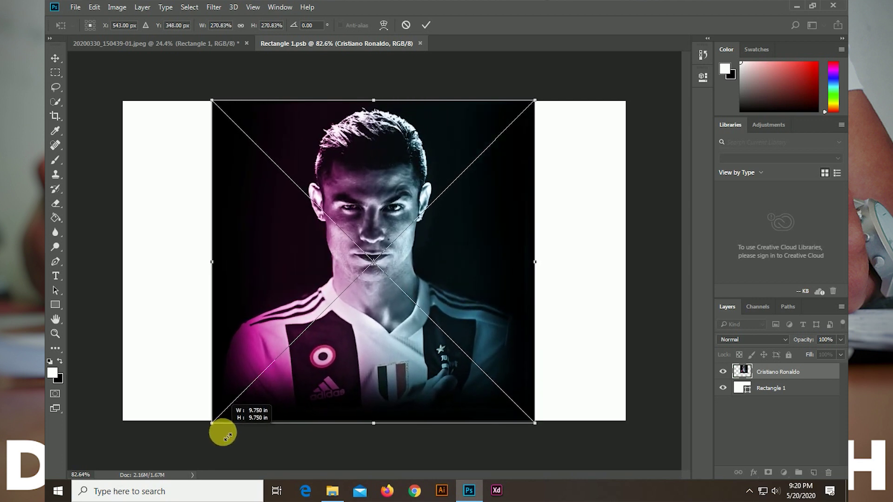
click(426, 25)
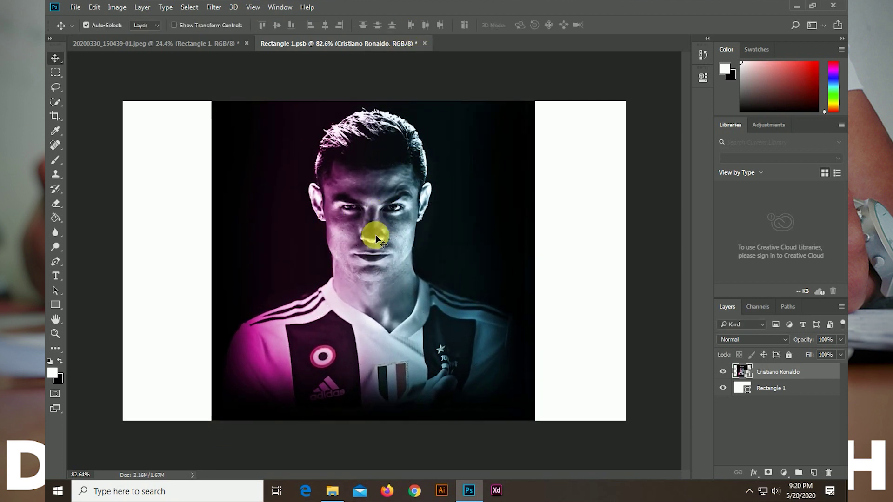
Change the background rectangle's fill colour to black.
click(574, 234)
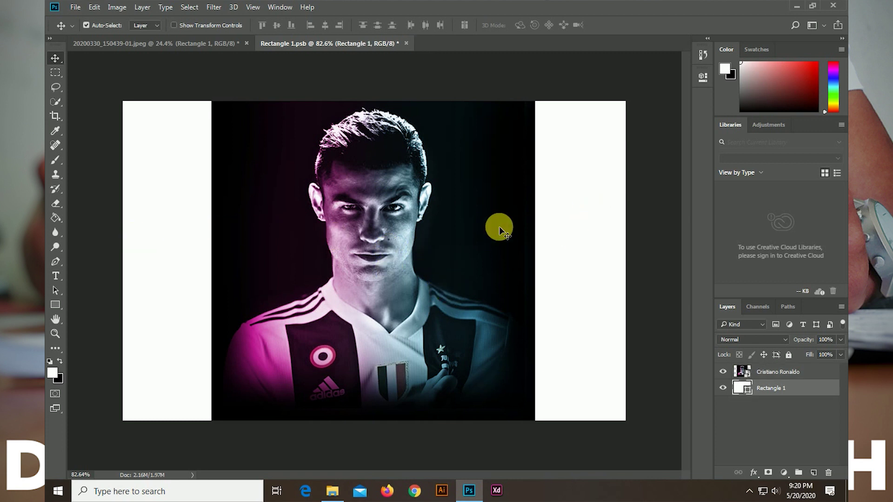
double_click(740, 389)
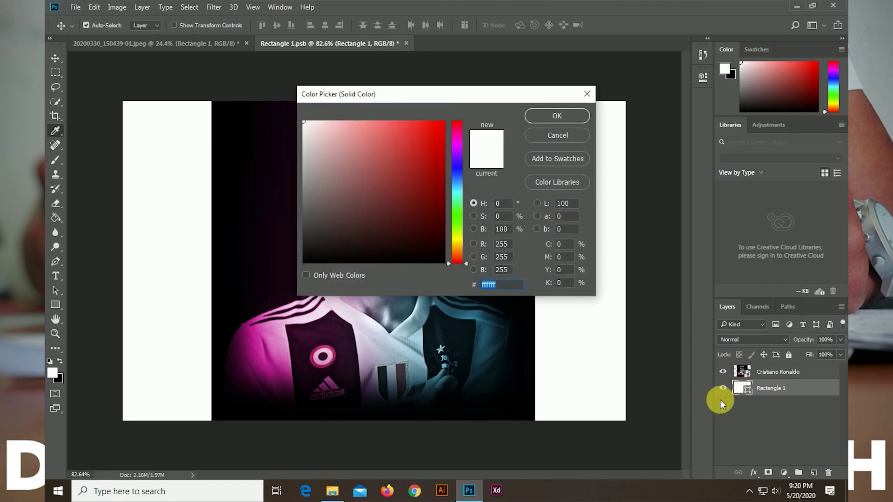
drag(372, 186, 303, 272)
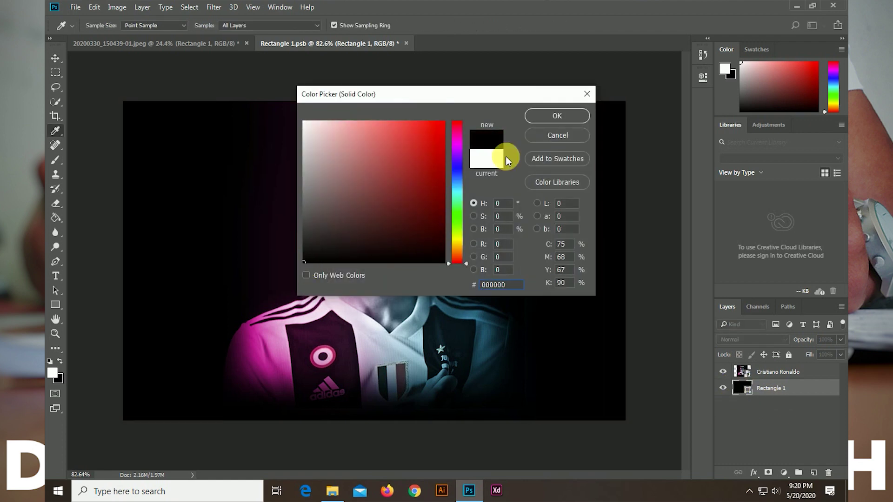
click(557, 115)
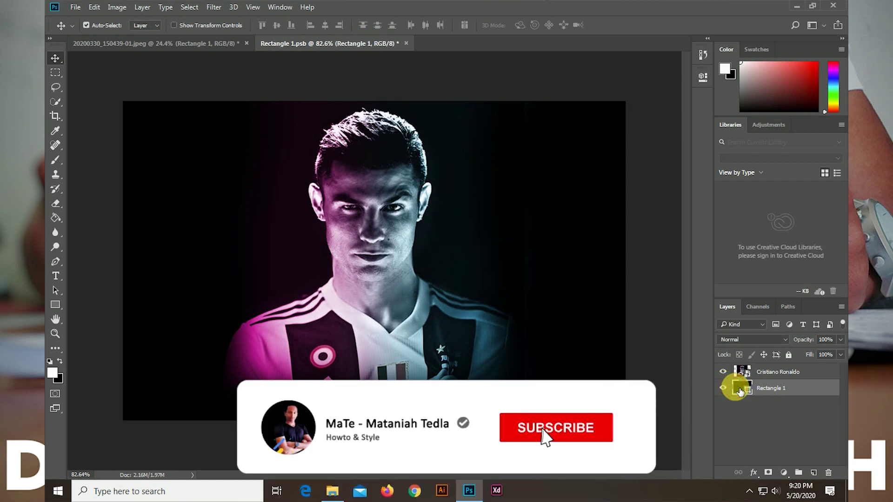
double_click(739, 391)
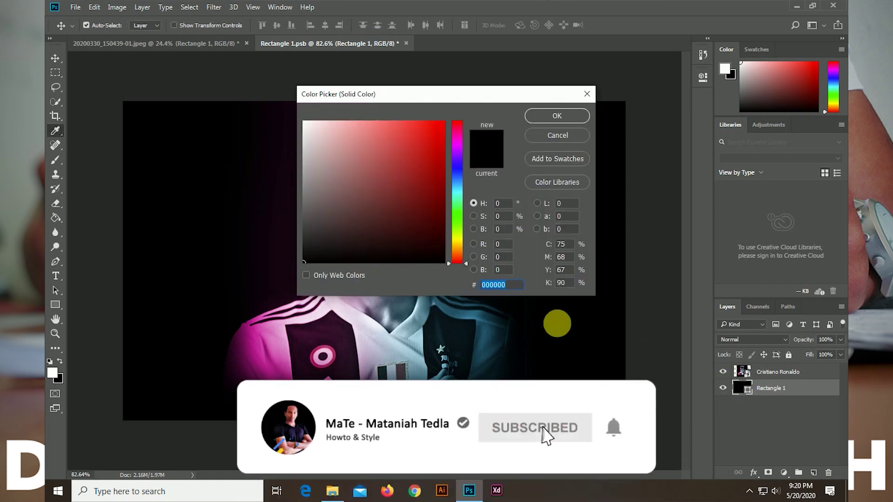
click(558, 117)
Resize the Ronaldo portrait to fit the canvas, commit, and save the contents.
click(786, 371)
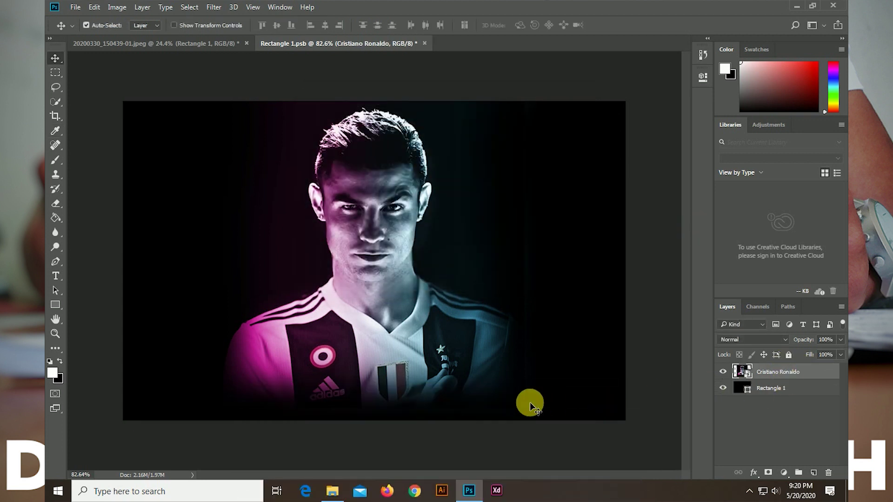
key(ctrl+t)
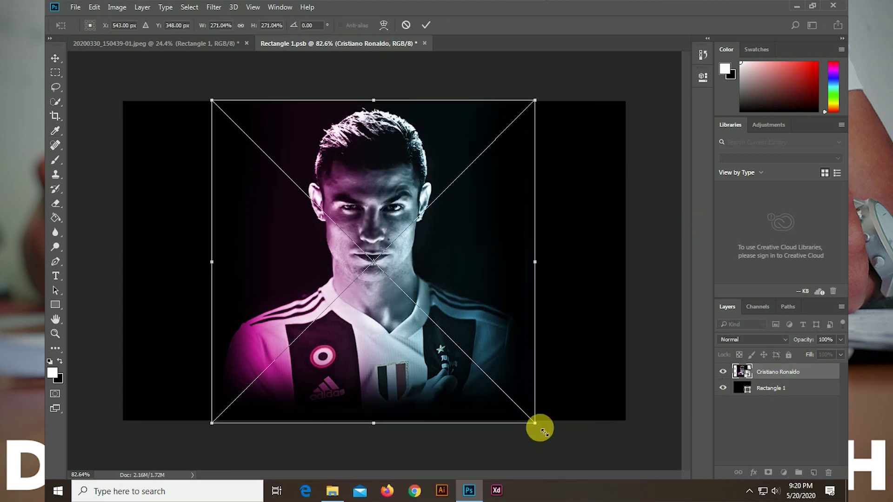
drag(536, 425, 554, 442)
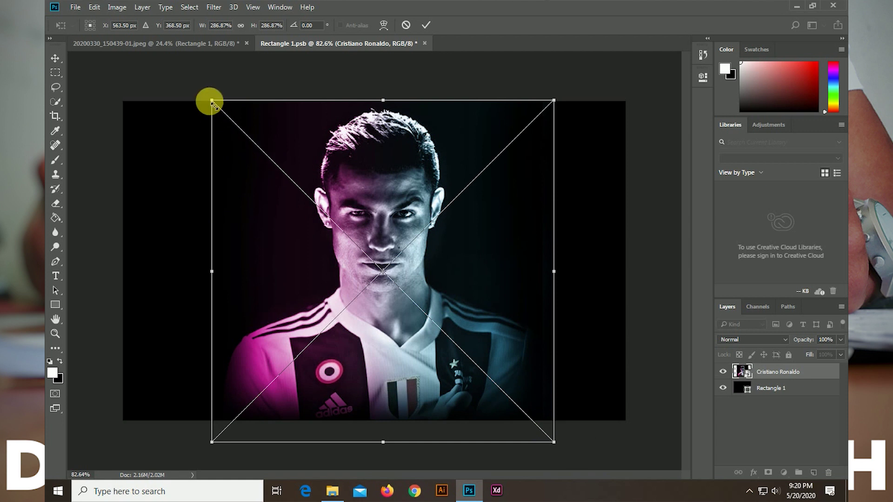
drag(210, 100, 208, 98)
drag(556, 441, 548, 425)
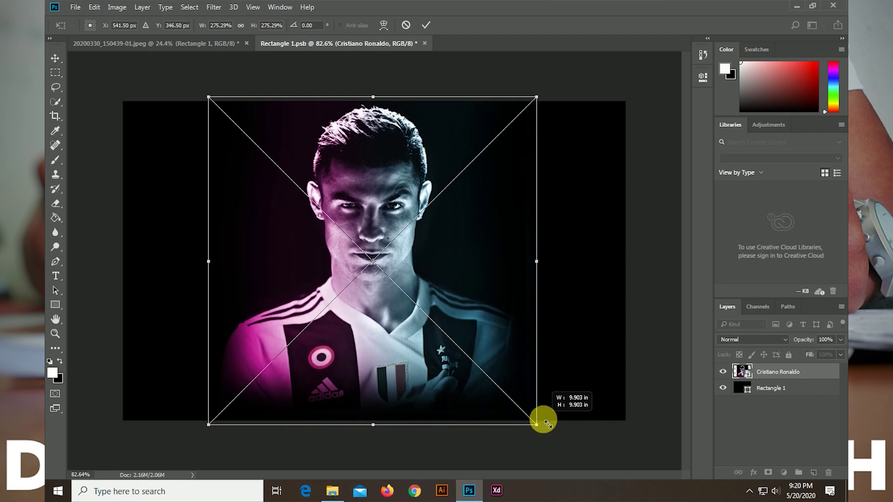
click(426, 25)
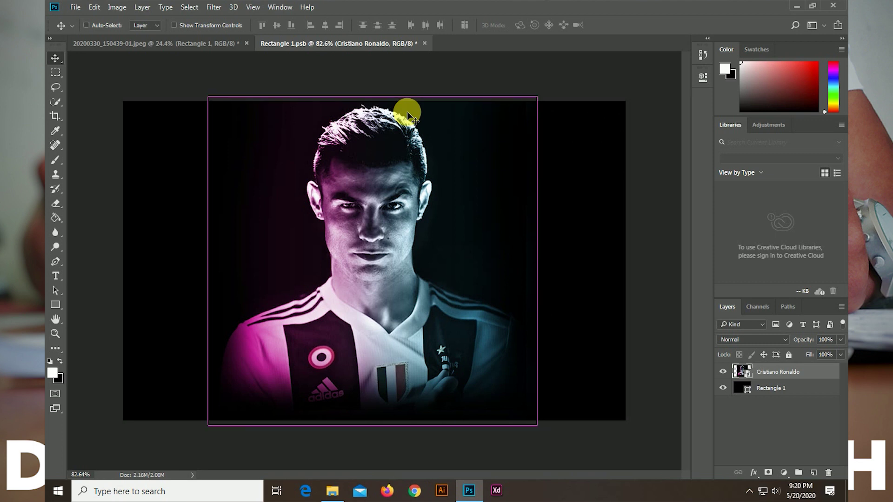
key(ctrl+s)
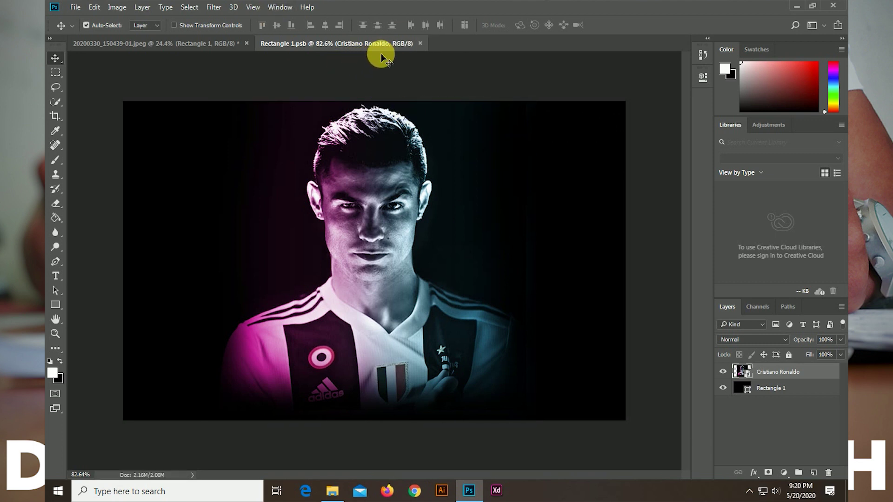
click(420, 43)
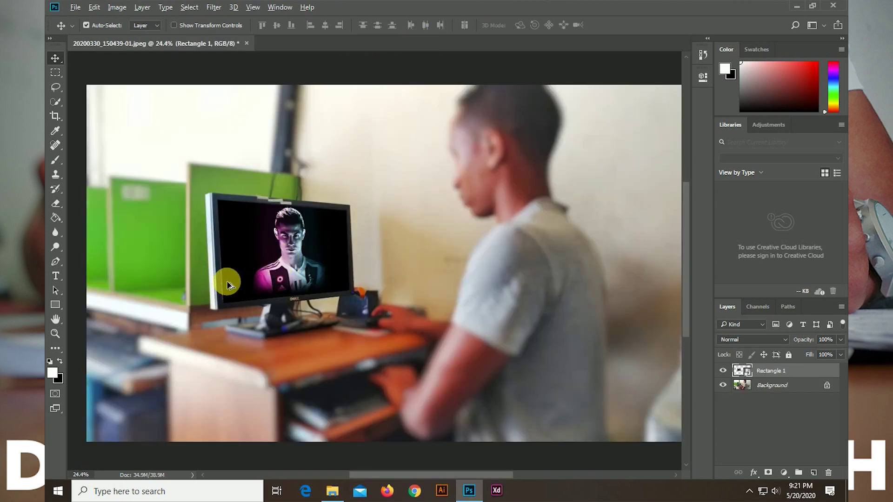
scroll(228, 284, up, 2)
scroll(217, 281, up, 1)
scroll(217, 280, up, 2)
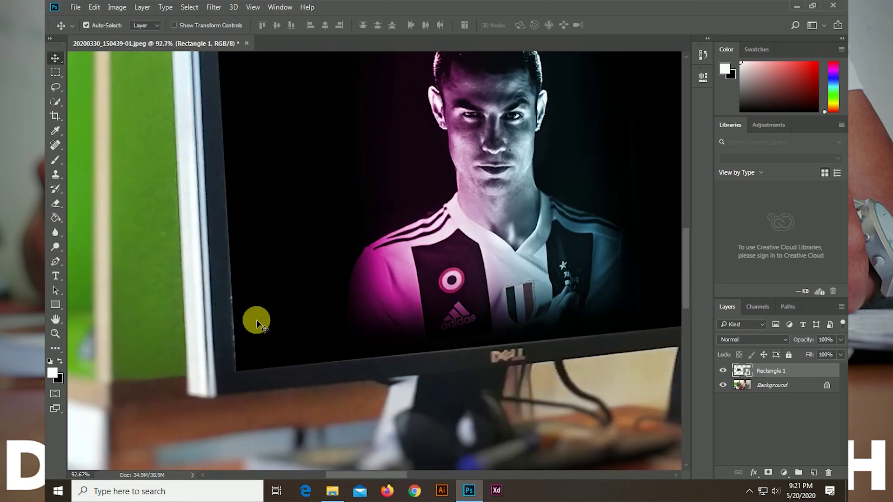
scroll(270, 279, up, 1)
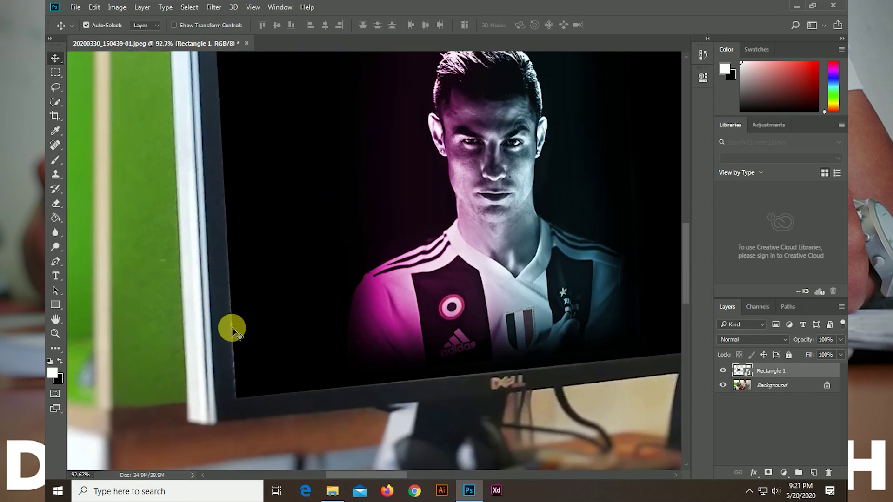
scroll(253, 277, down, 1)
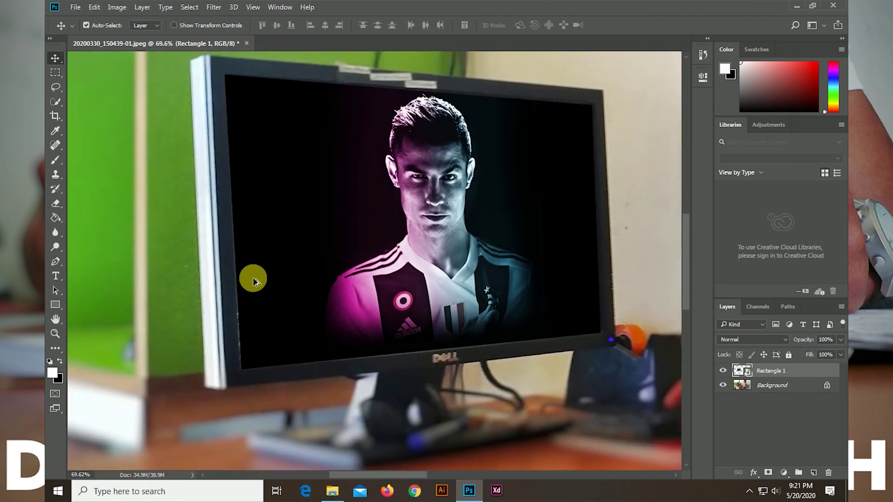
scroll(253, 278, down, 1)
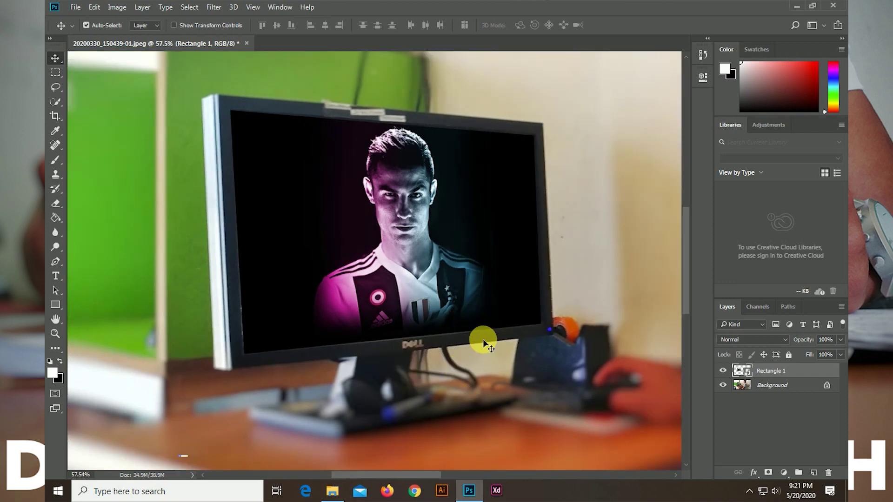
scroll(404, 264, down, 1)
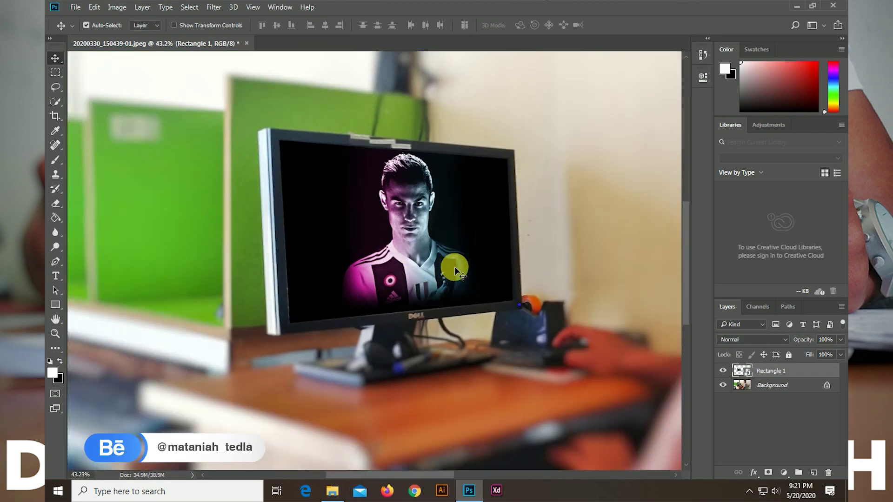
scroll(454, 266, down, 1)
scroll(442, 254, down, 1)
scroll(442, 247, down, 1)
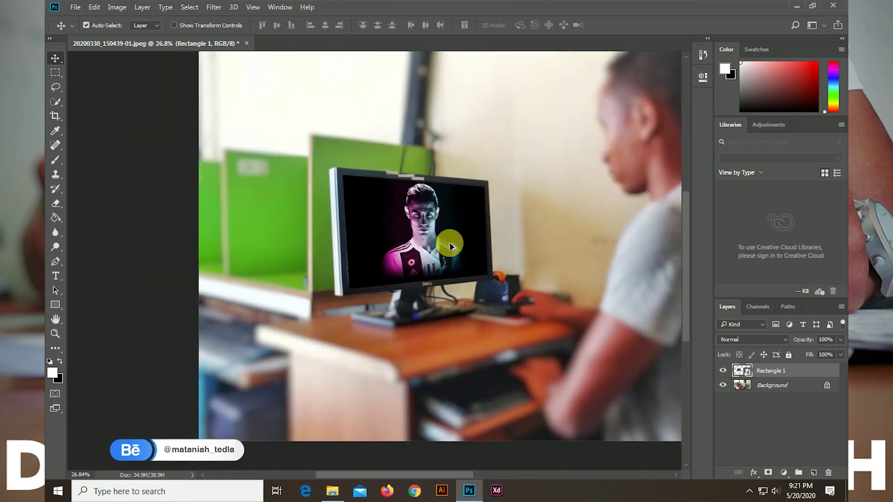
scroll(479, 253, down, 1)
scroll(482, 253, down, 1)
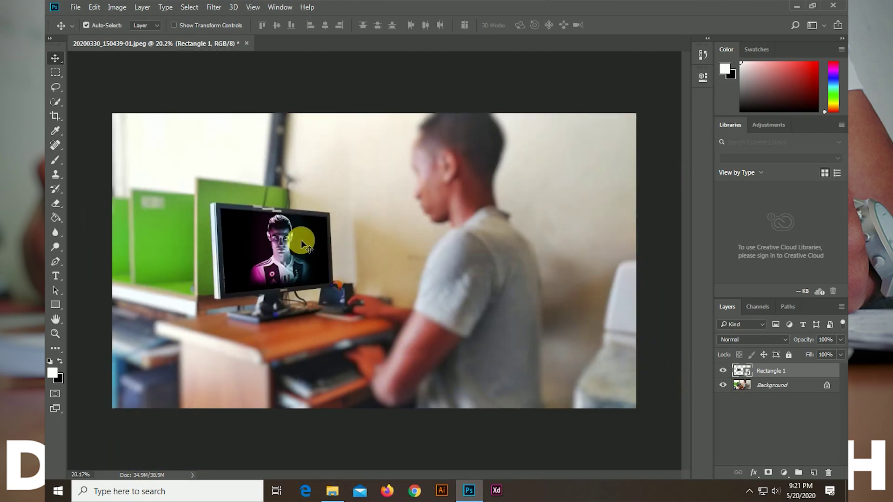
click(287, 243)
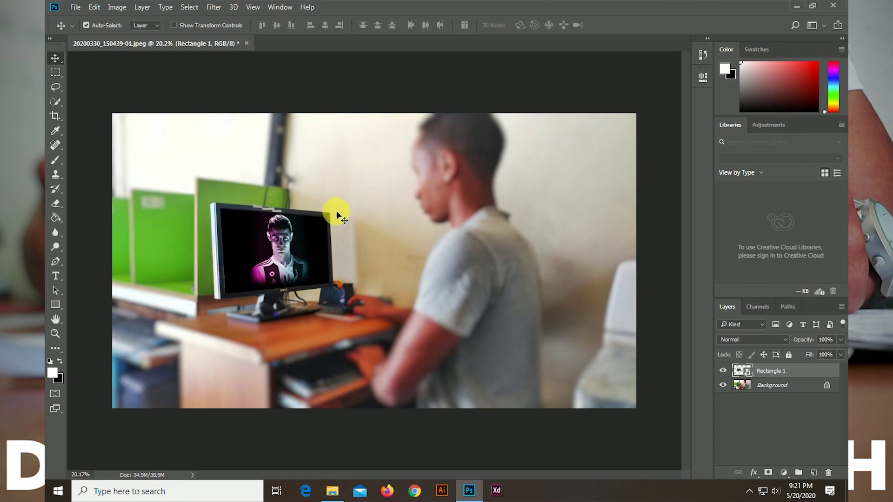
Drag 01_technology-business-card-.jpg from the Source File folder into Photoshop as a new document.
click(332, 491)
click(184, 148)
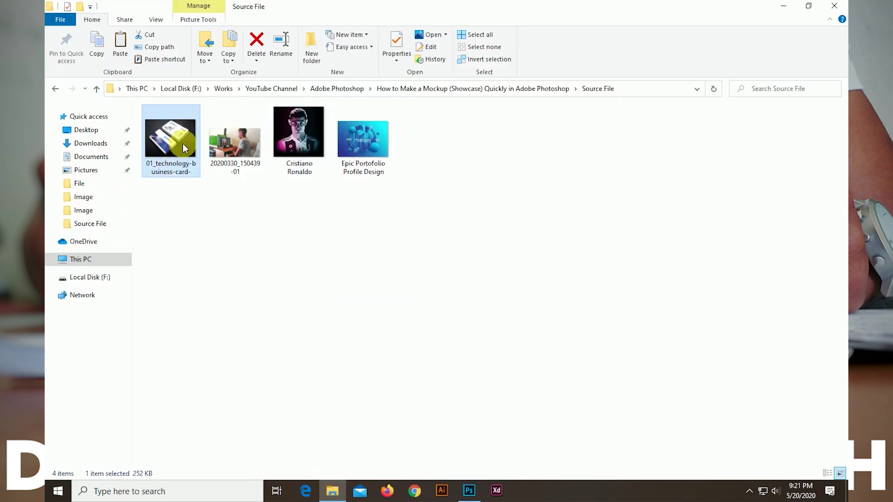
drag(184, 148, 470, 497)
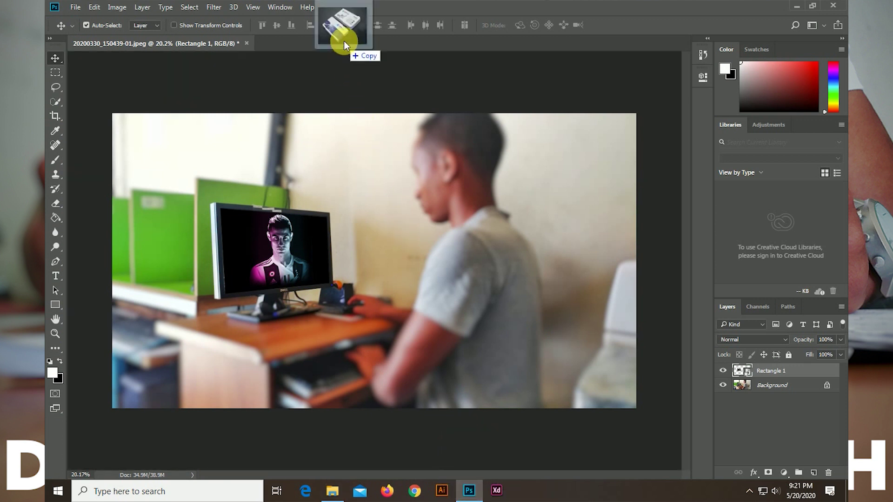
drag(470, 497, 339, 43)
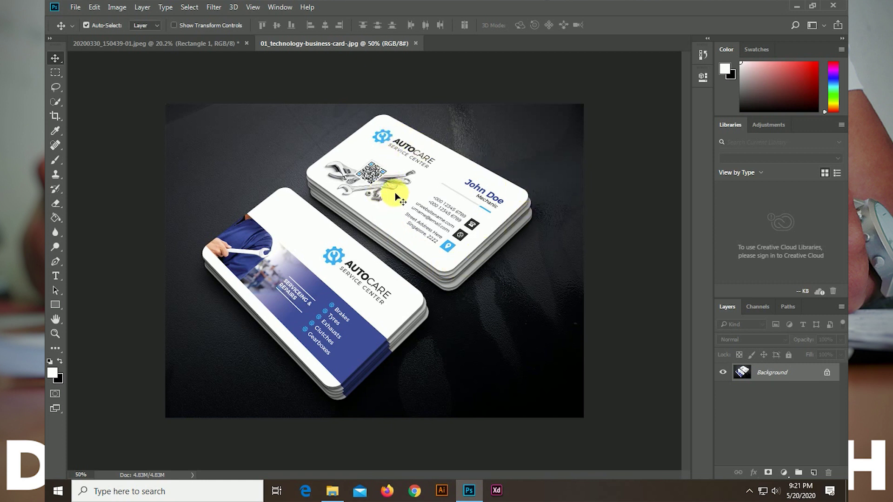
Draw a white rectangle over the business cards and convert it to a smart object.
click(56, 305)
drag(259, 199, 479, 322)
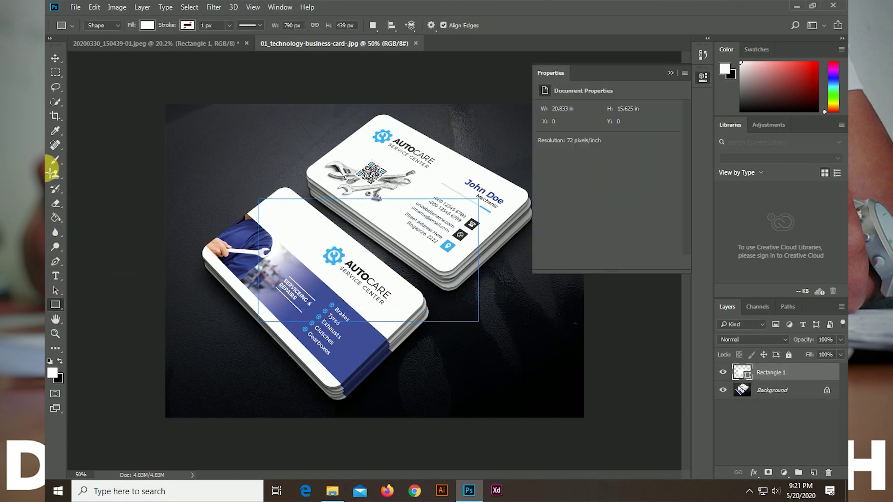
click(52, 57)
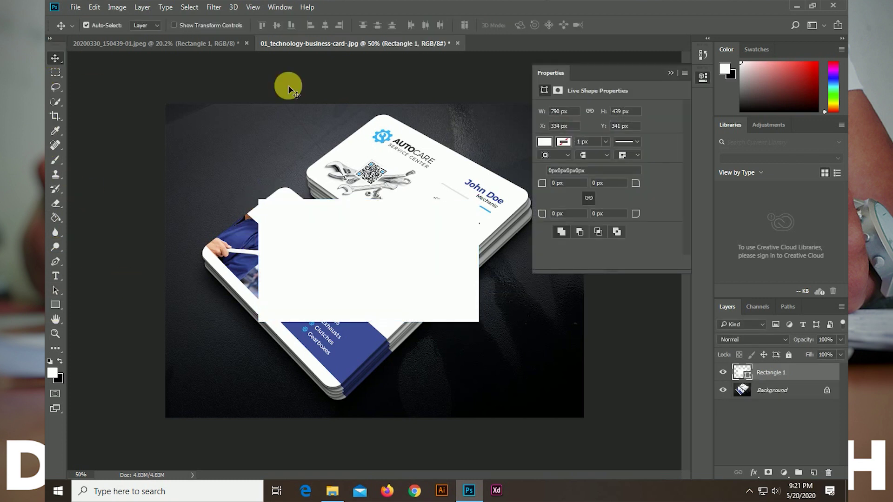
click(670, 74)
right_click(770, 370)
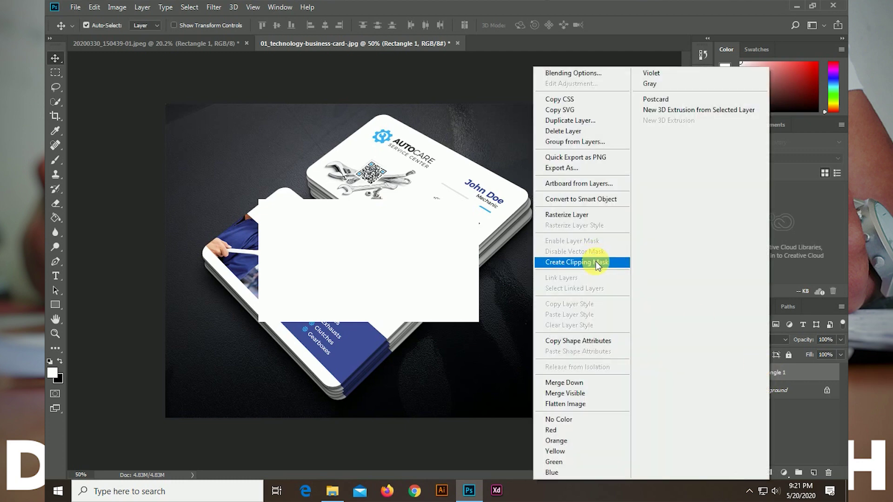
click(588, 200)
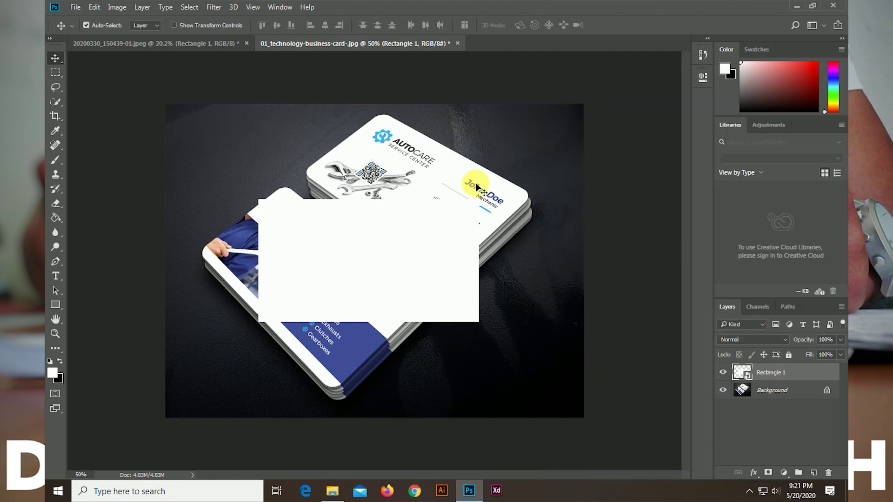
Distort the rectangle's four corners onto the blank card's corners and commit.
click(95, 7)
mouse_move(161, 247)
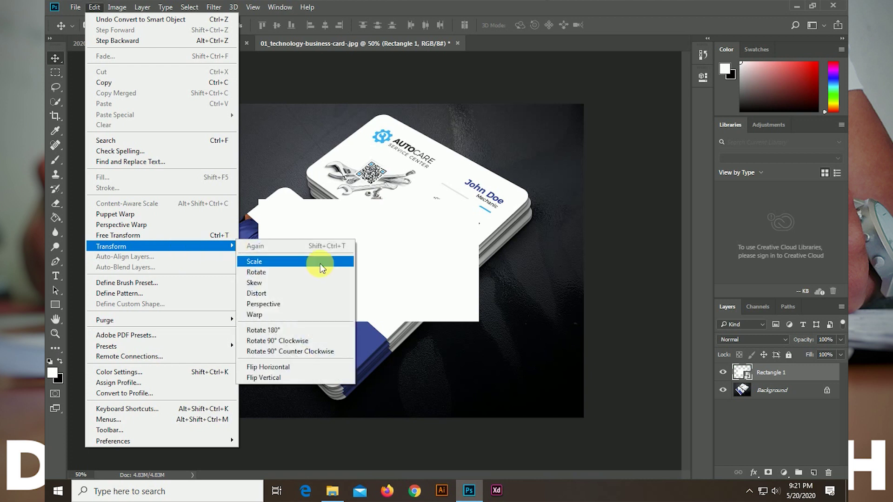
click(307, 293)
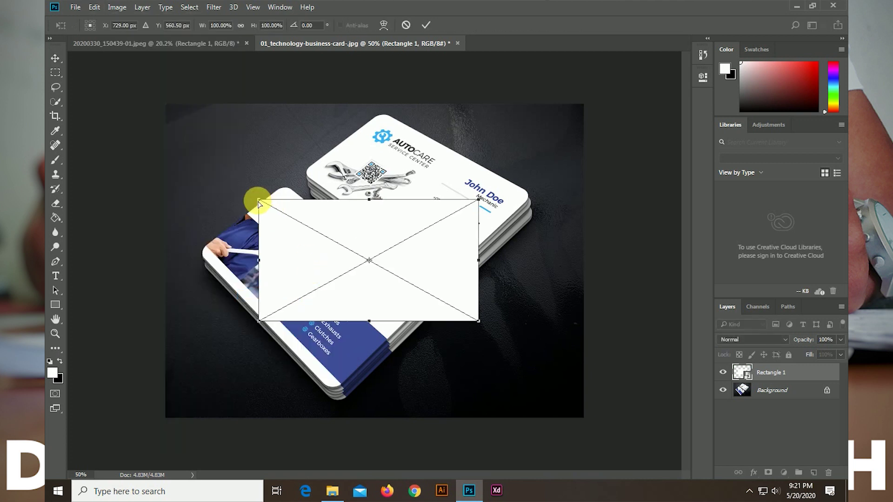
drag(258, 201, 380, 111)
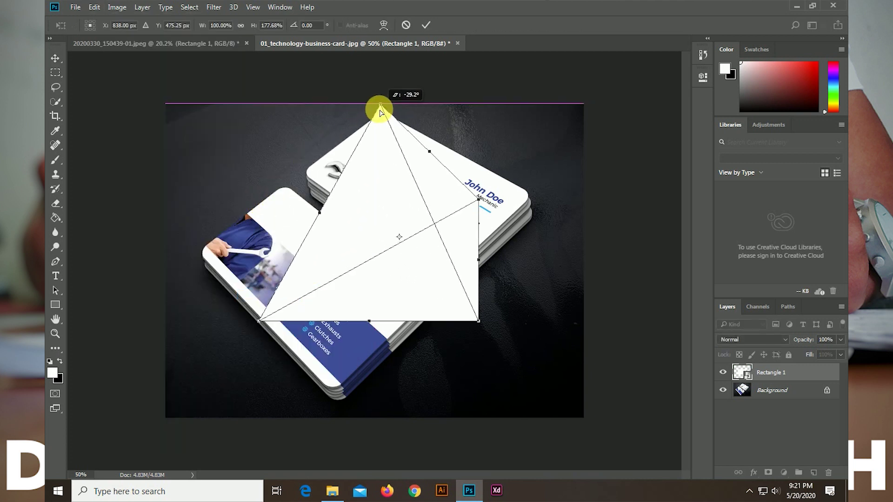
drag(380, 110, 382, 114)
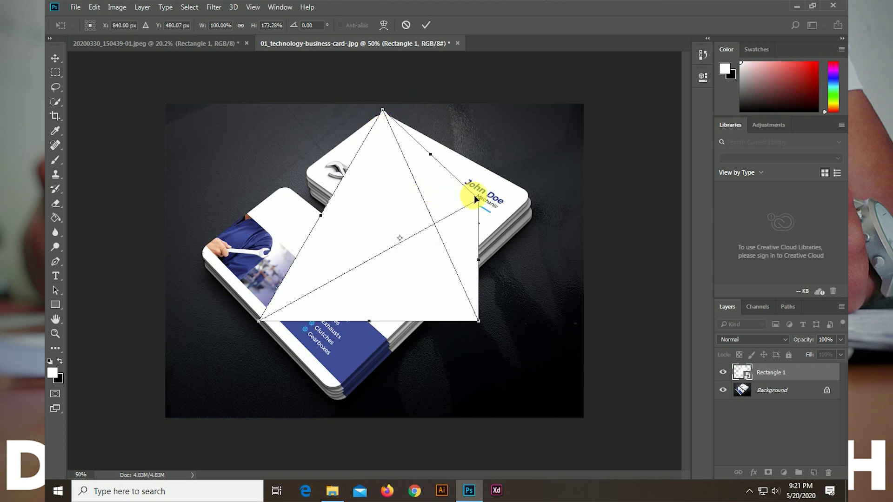
drag(479, 200, 531, 192)
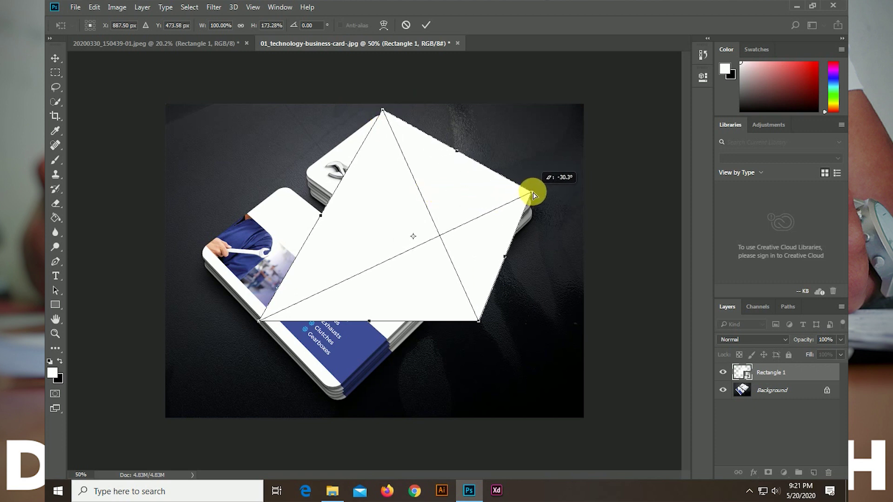
drag(479, 324, 449, 278)
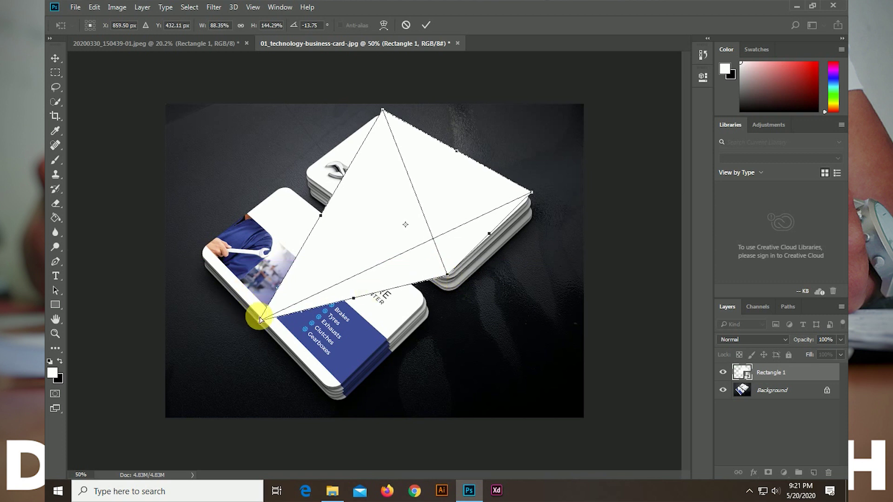
drag(259, 322, 302, 175)
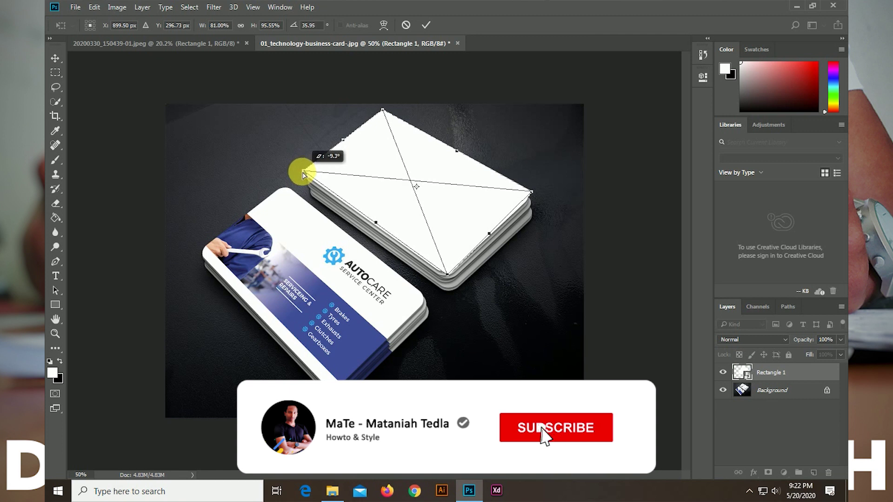
click(427, 26)
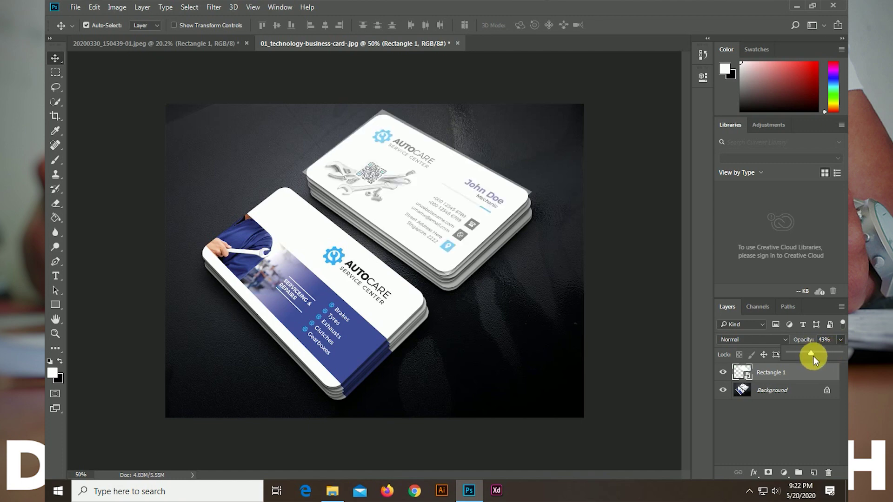
Set Rectangle 1 to 43% opacity and refine its right, bottom and top corners onto the card edges.
click(803, 372)
click(96, 7)
mouse_move(111, 246)
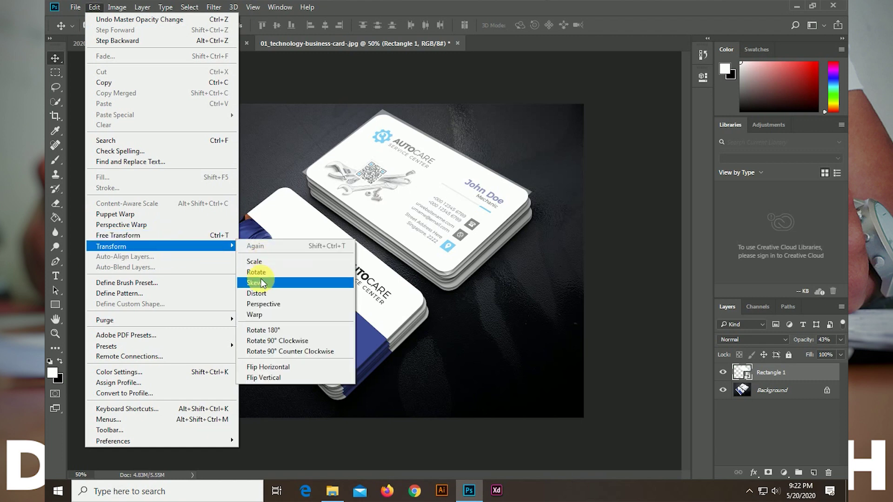
click(263, 292)
scroll(532, 193, up, 2)
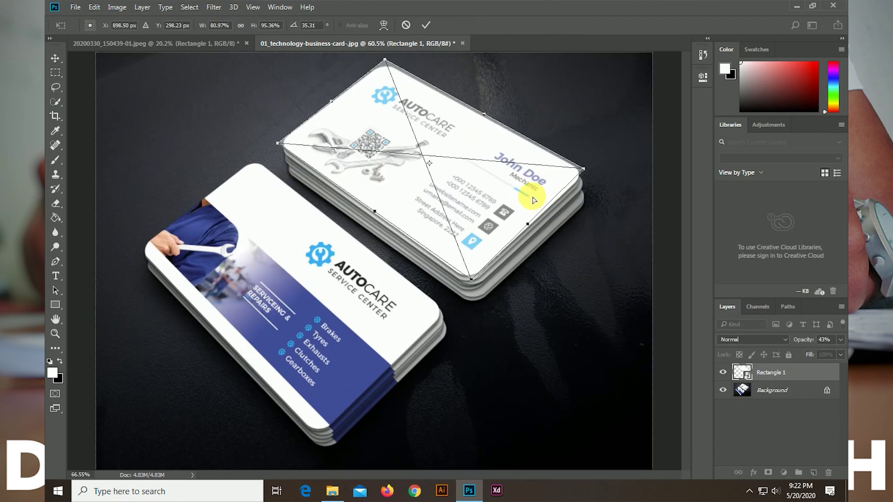
drag(590, 165, 590, 171)
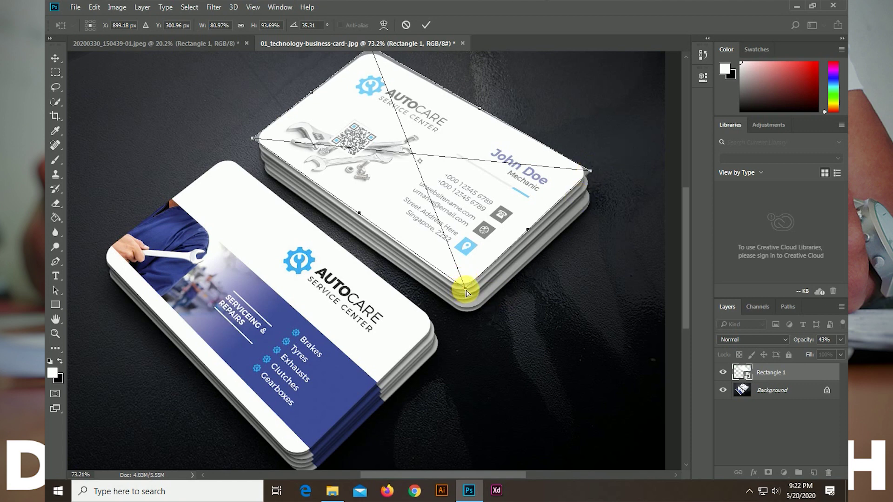
drag(467, 292, 463, 292)
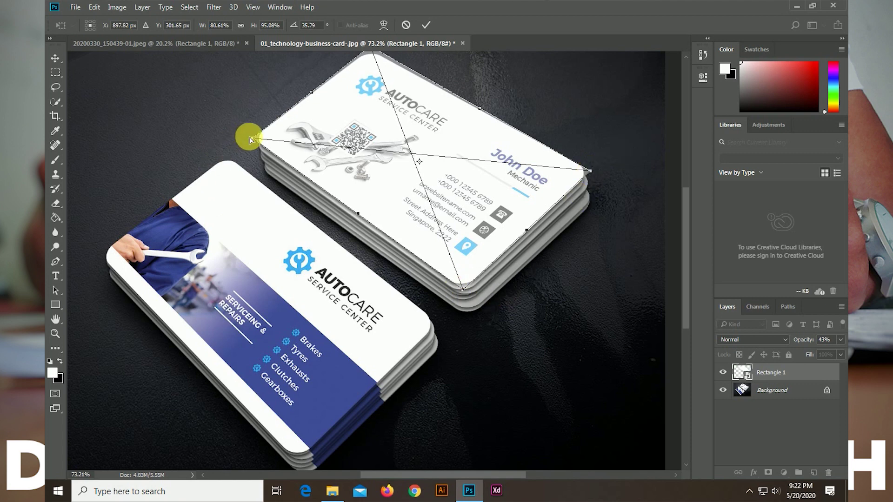
scroll(328, 86, up, 2)
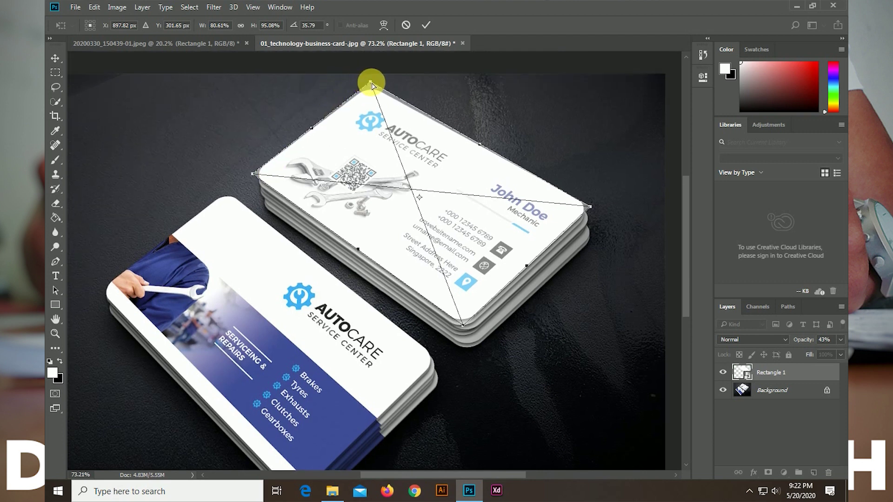
drag(371, 83, 369, 88)
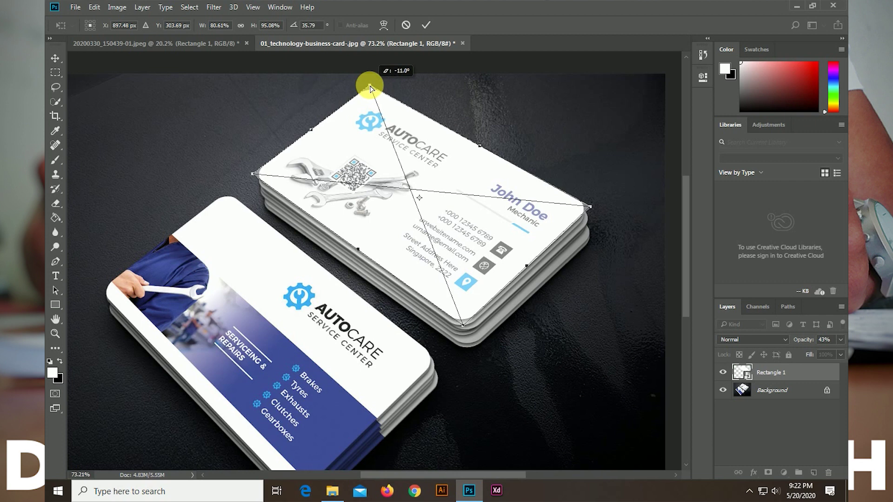
click(426, 25)
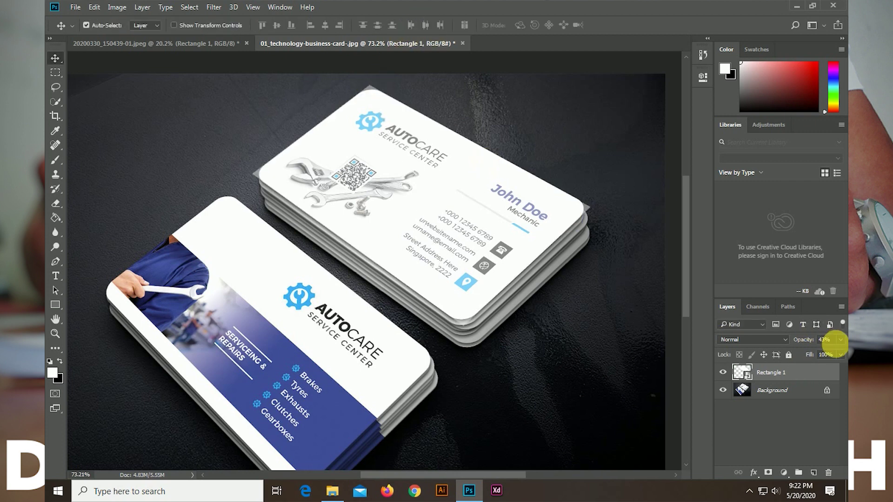
Set Rectangle 1 to 59% opacity, add a layer mask, and select the Brush tool.
click(842, 354)
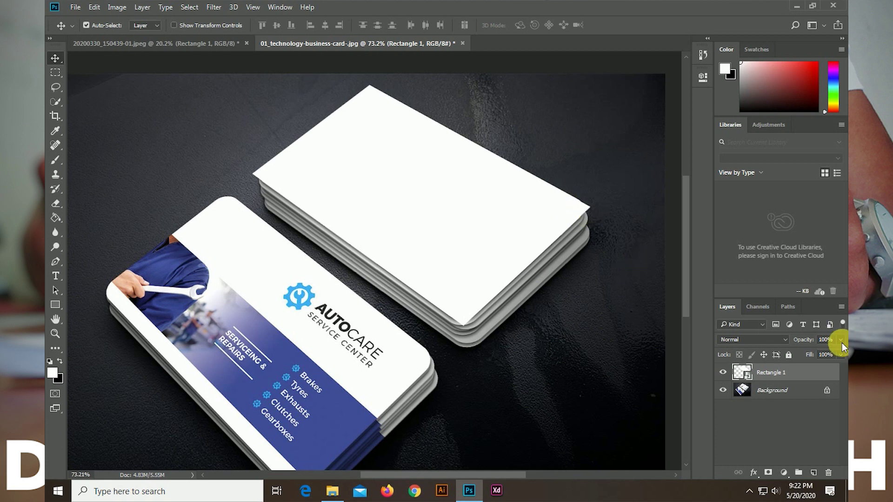
click(821, 400)
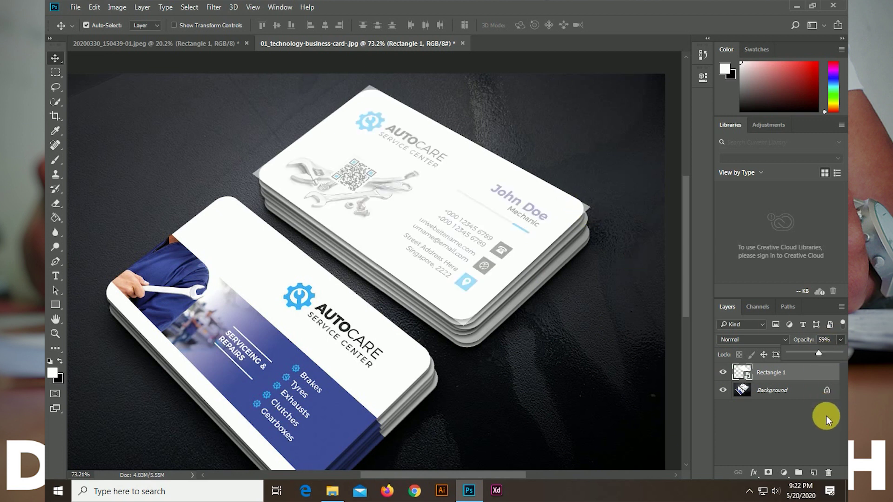
click(772, 473)
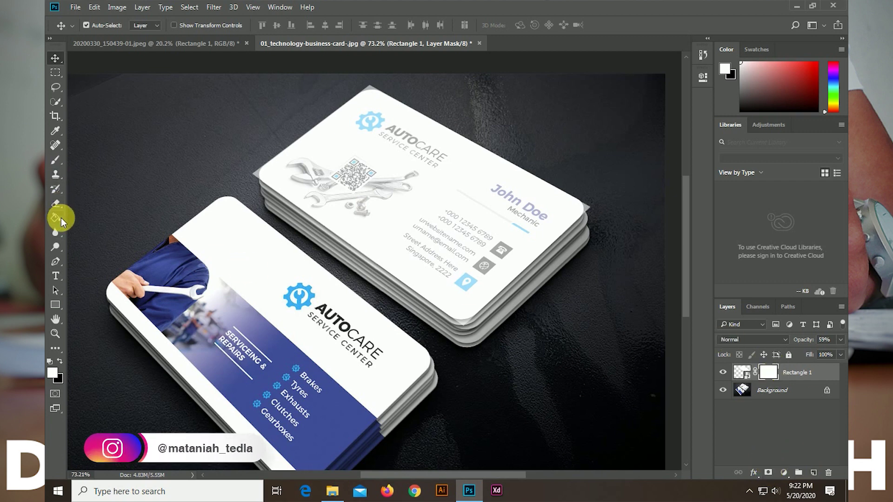
click(51, 161)
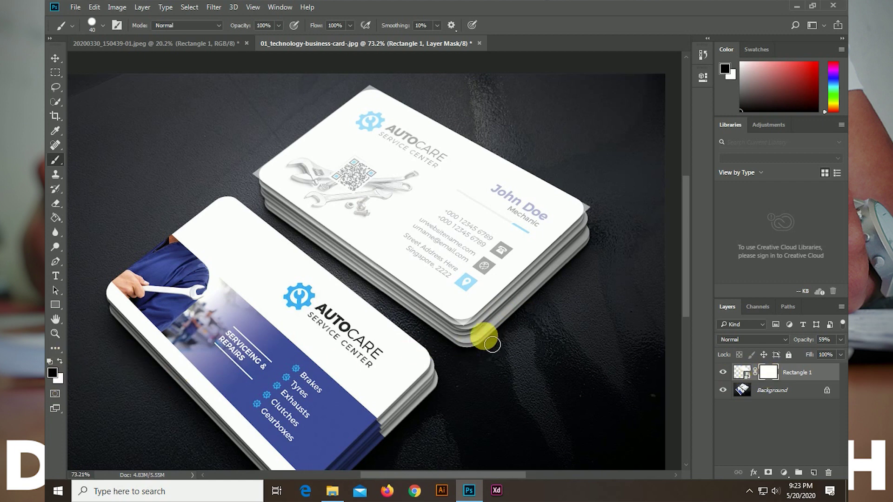
Paint out the rectangle's bottom and right corner tips on the mask.
click(462, 330)
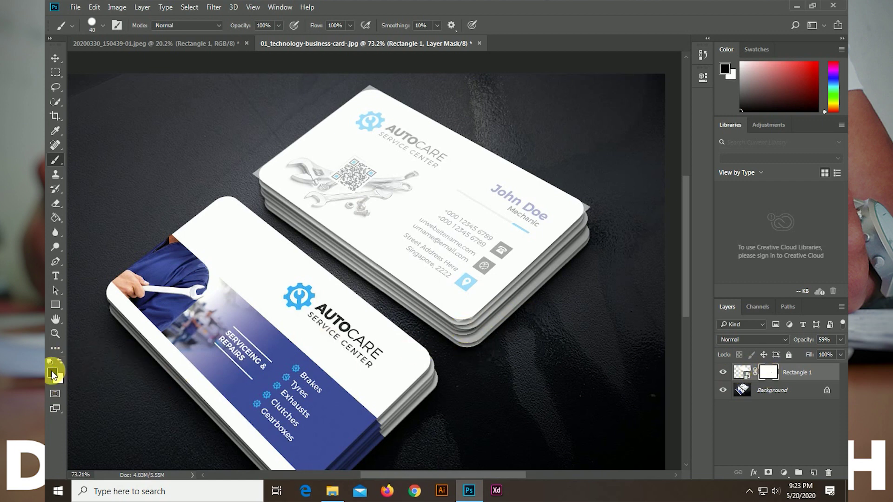
scroll(470, 329, up, 2)
scroll(472, 329, up, 3)
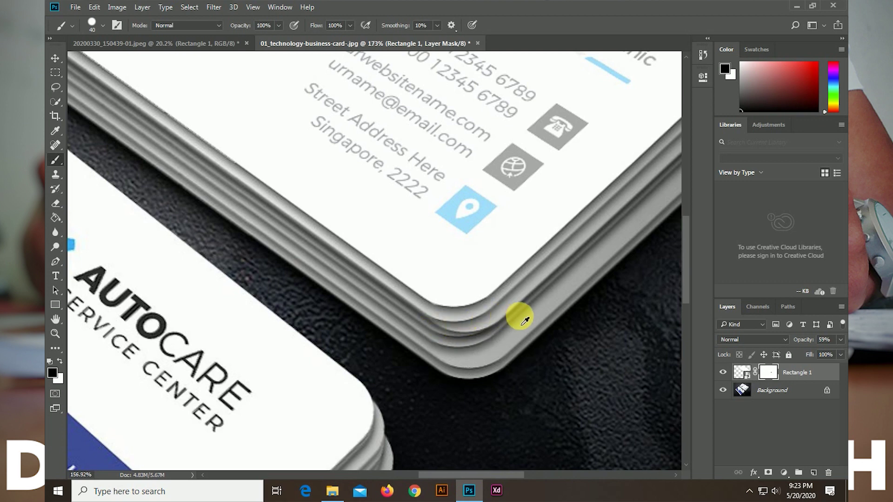
scroll(535, 305, down, 1)
scroll(605, 261, down, 1)
scroll(661, 205, down, 1)
scroll(661, 203, up, 2)
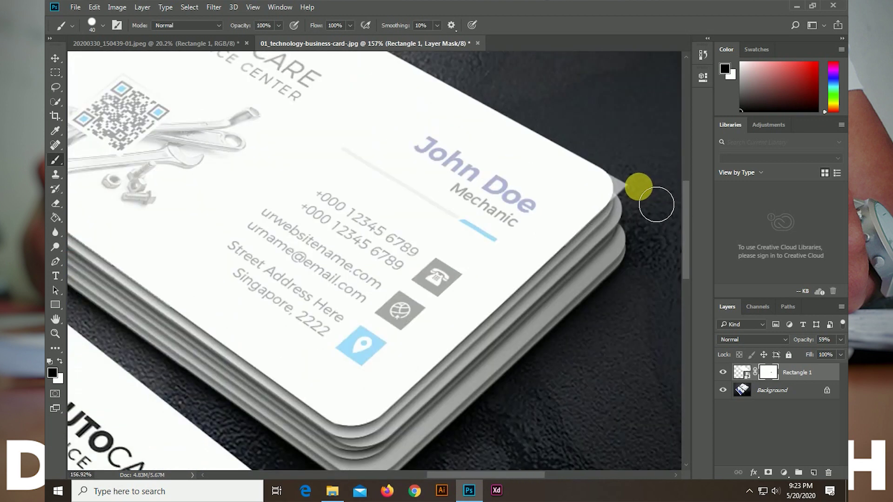
mouse_move(650, 196)
mouse_down()
mouse_move(652, 207)
mouse_move(650, 199)
mouse_up()
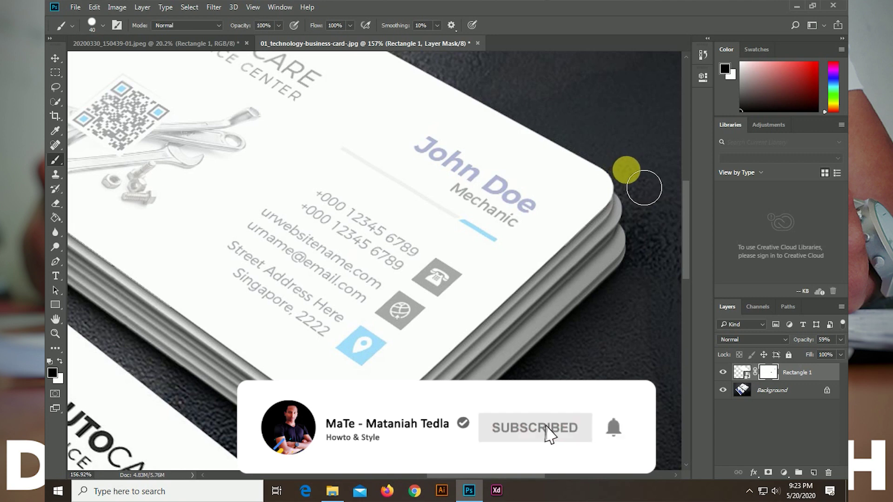
Paint out the left and top corner tips to match the card's rounded corners.
scroll(493, 295, down, 3)
scroll(150, 203, up, 2)
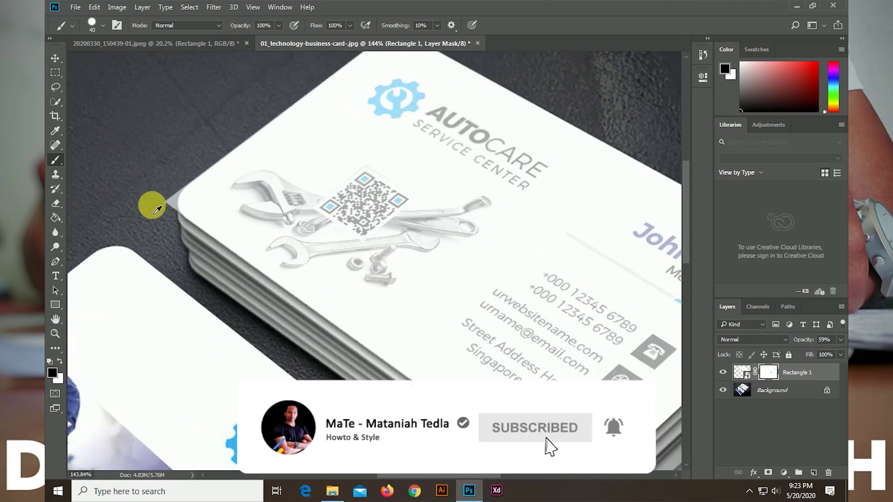
scroll(157, 199, up, 2)
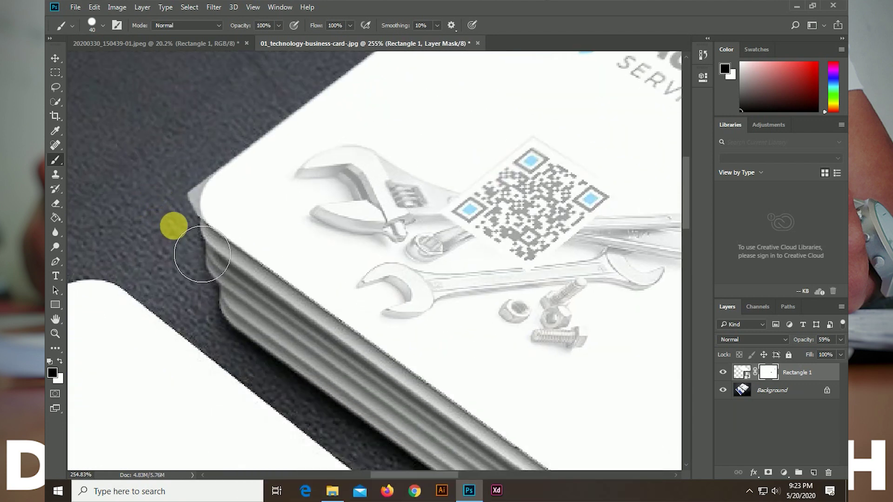
drag(196, 223, 206, 204)
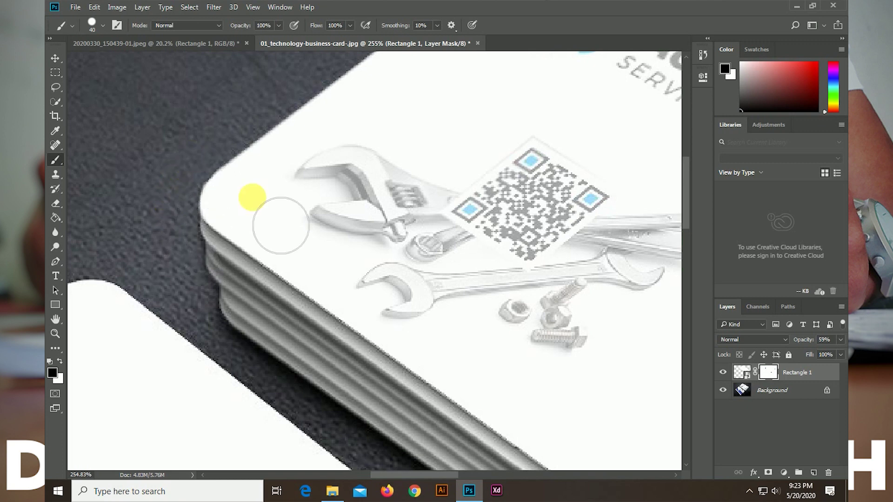
scroll(323, 263, down, 2)
scroll(372, 251, up, 1)
scroll(465, 181, up, 2)
scroll(509, 120, up, 2)
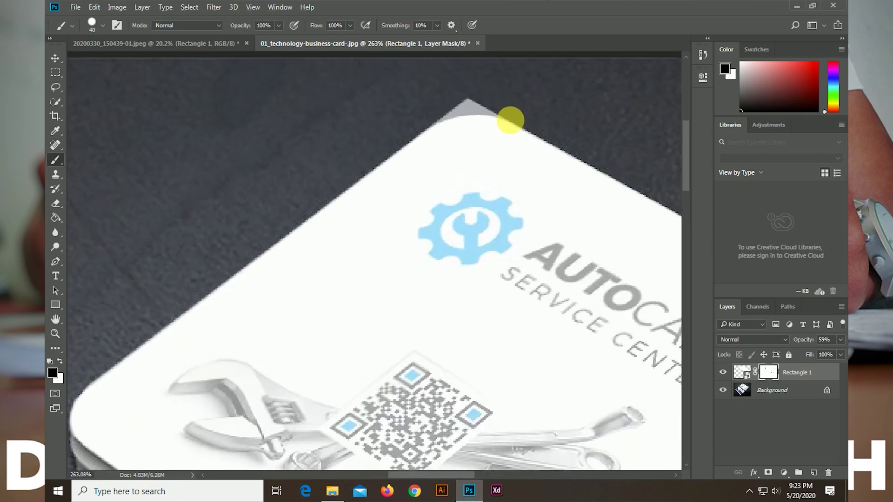
scroll(465, 125, up, 2)
scroll(465, 125, up, 2)
mouse_move(549, 159)
mouse_down()
mouse_move(484, 167)
mouse_move(574, 161)
mouse_up()
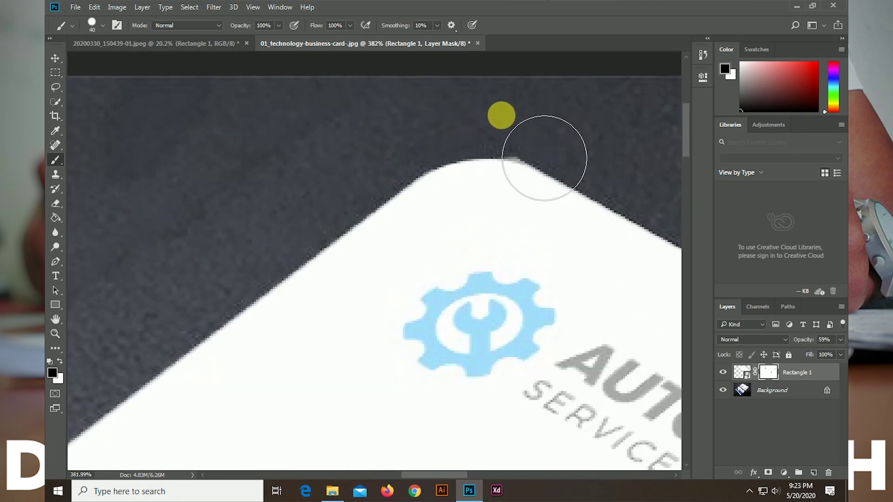
Restore Rectangle 1 to 100% opacity and open its smart object contents.
click(55, 58)
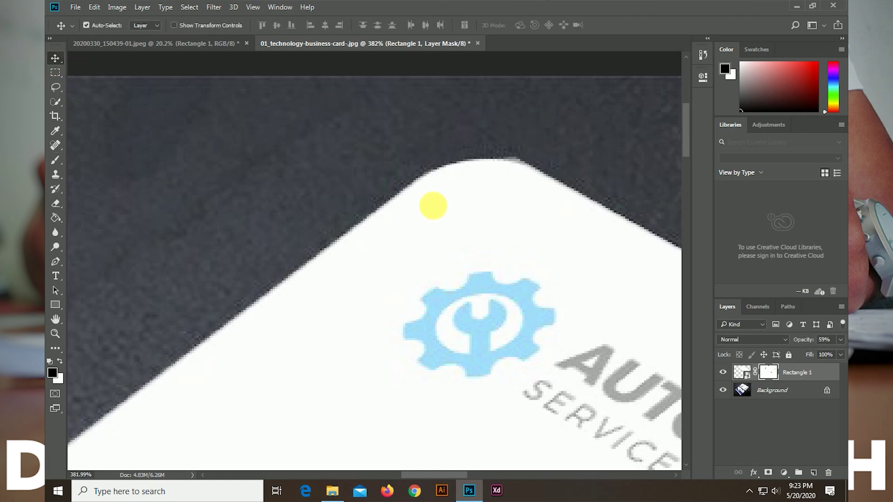
scroll(451, 200, down, 4)
scroll(452, 199, down, 3)
scroll(454, 199, down, 1)
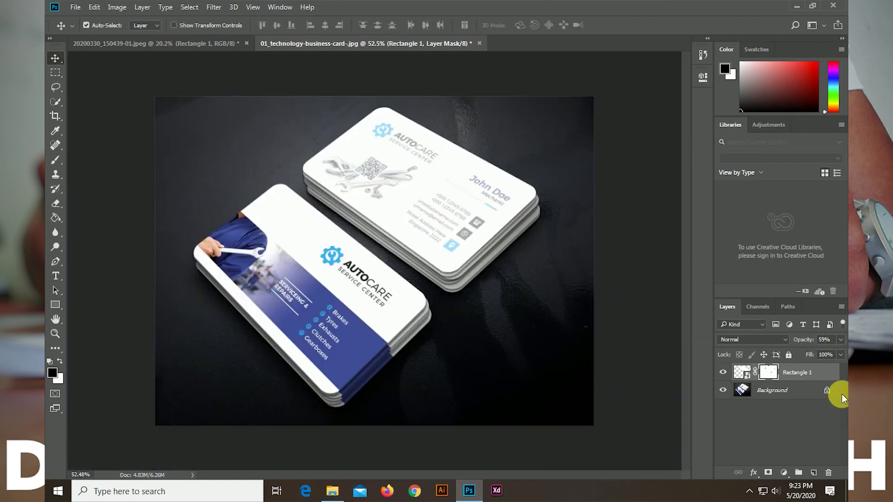
drag(840, 342, 832, 350)
click(772, 375)
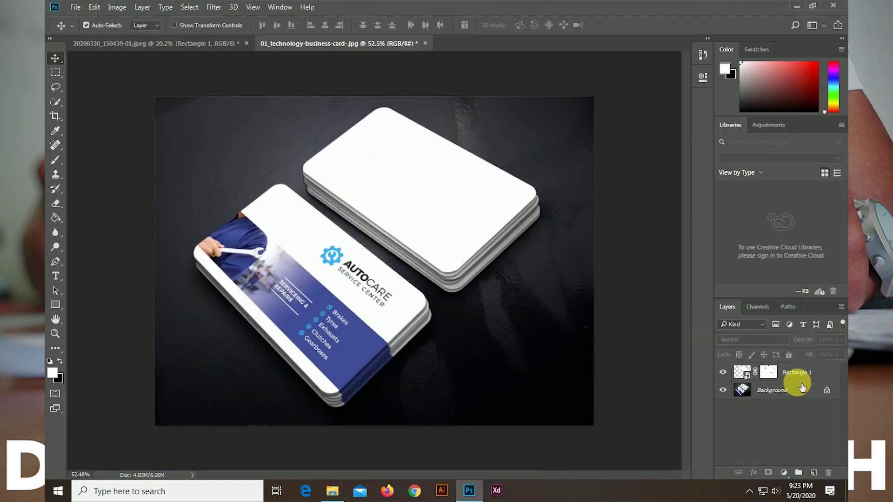
click(775, 375)
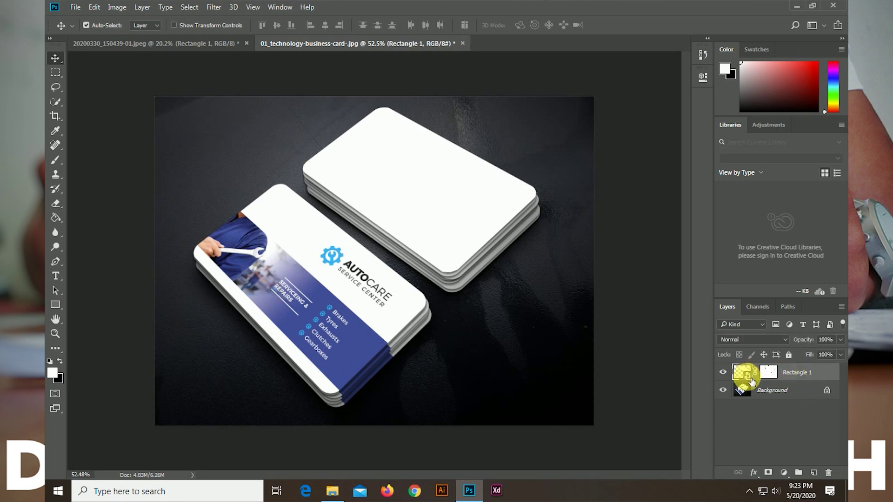
double_click(750, 380)
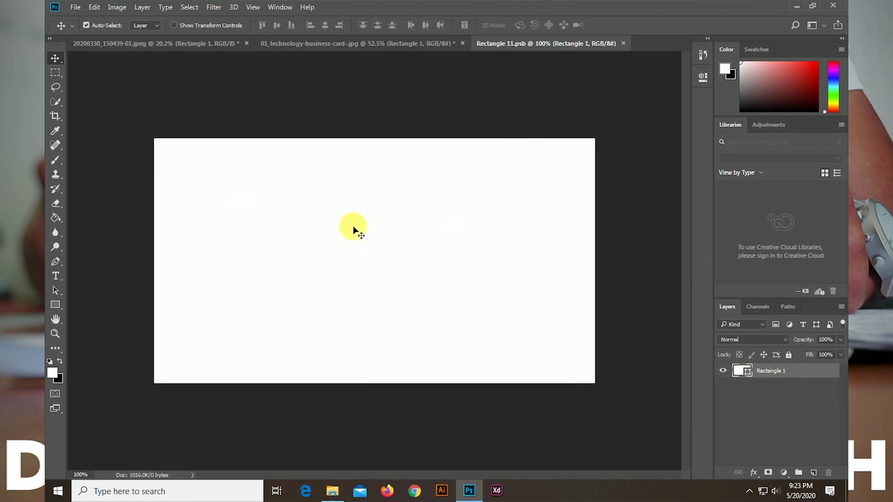
Drag the Epic Portofolio Profile Design image into the card canvas.
click(333, 492)
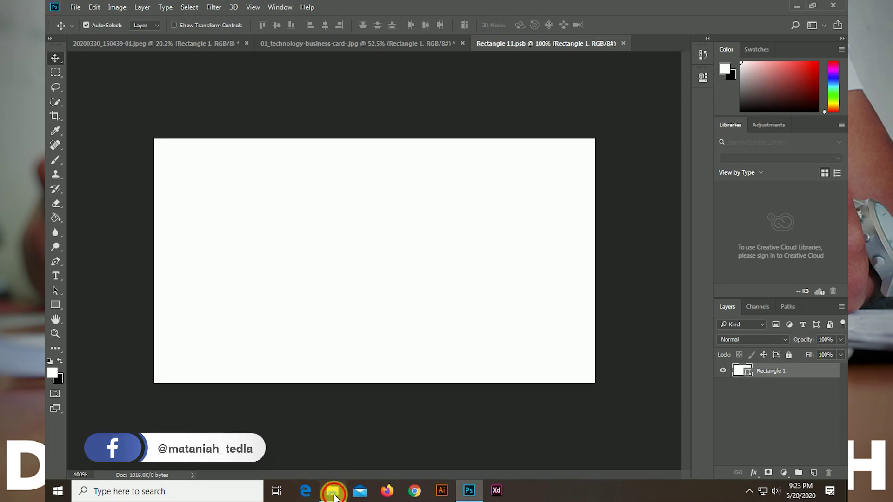
click(386, 169)
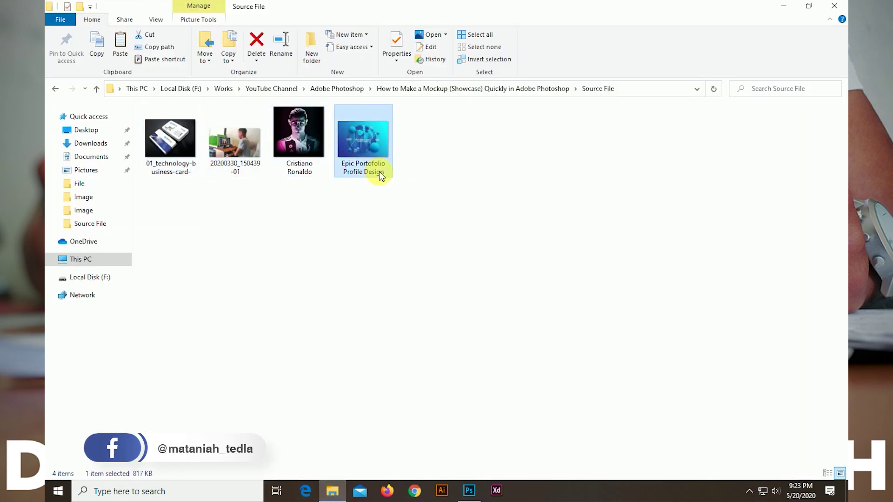
mouse_move(381, 175)
mouse_down()
mouse_move(473, 498)
mouse_move(423, 272)
mouse_up()
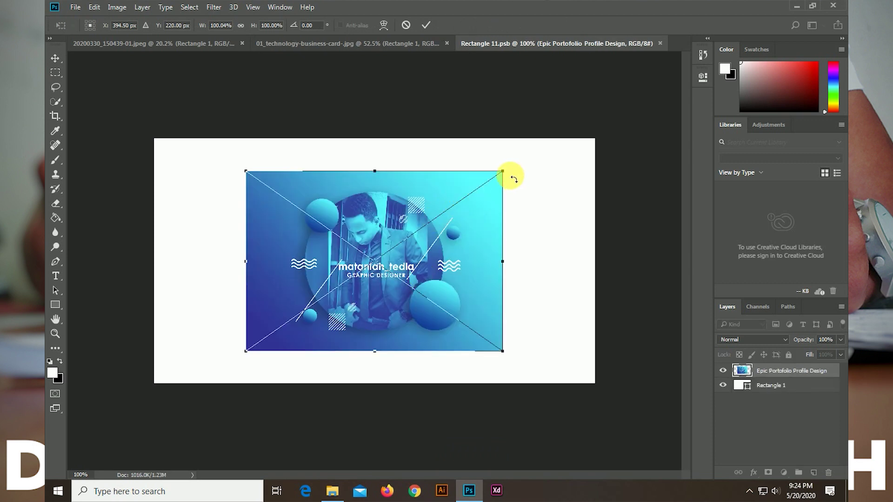
Scale the Epic Portofolio Profile Design image to the full canvas height and commit the transform.
drag(508, 171, 554, 145)
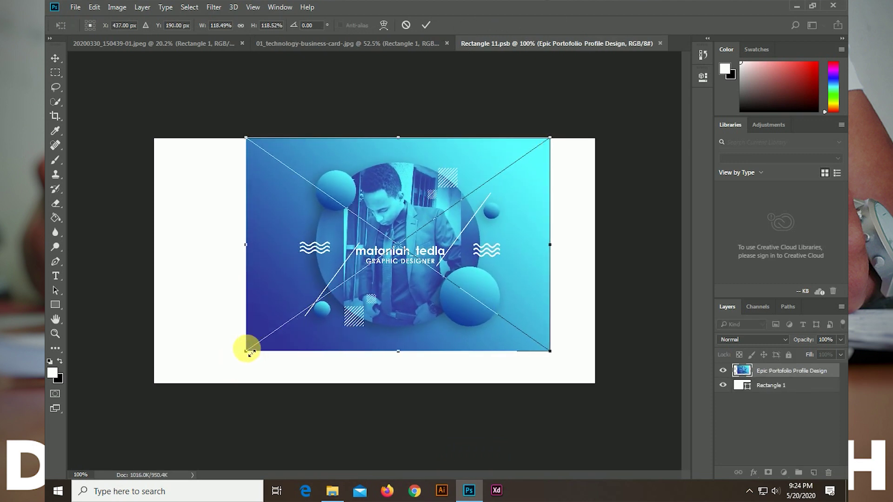
drag(249, 352, 201, 390)
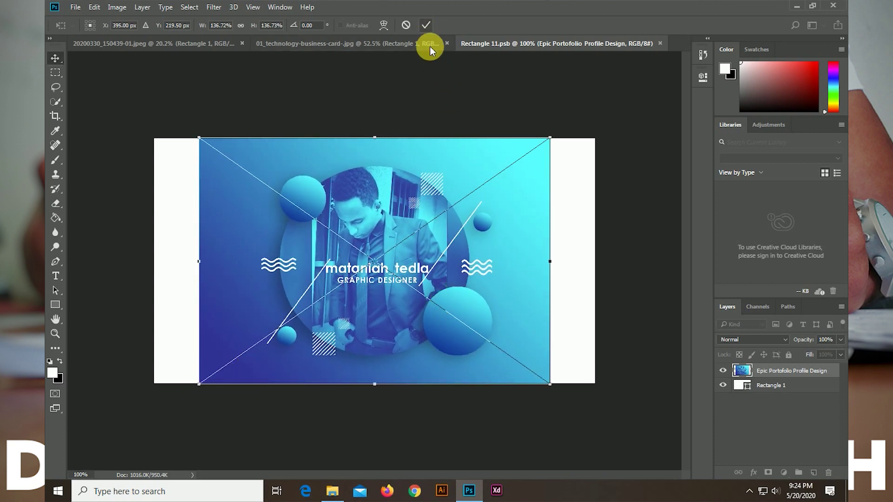
click(426, 25)
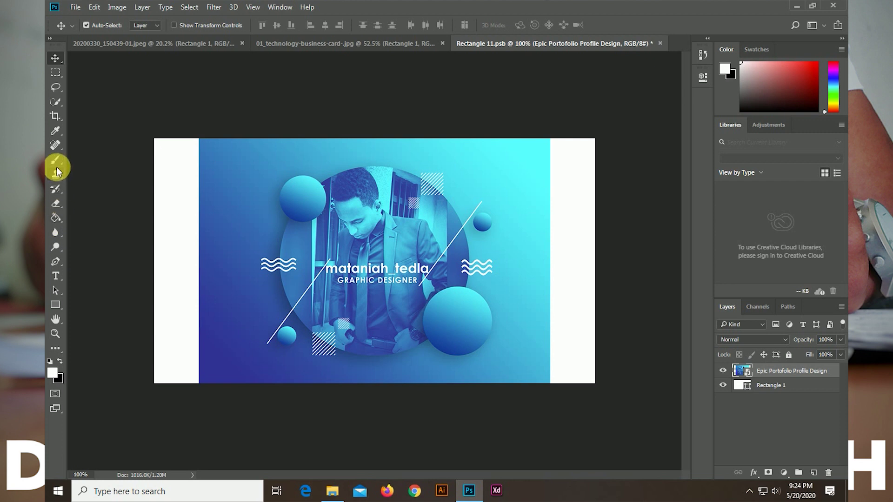
Sample the design's dark blue and paint it over the bottom-left on a new Layer 1 with an enlarged brush.
click(51, 135)
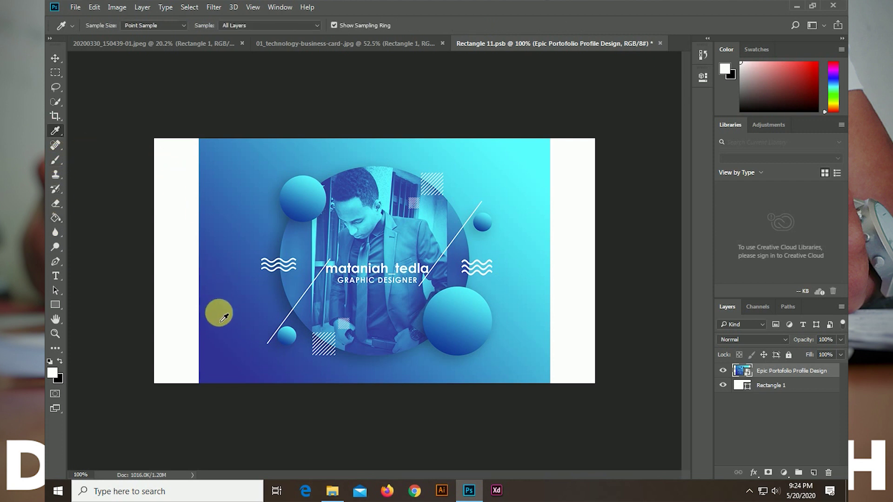
click(234, 344)
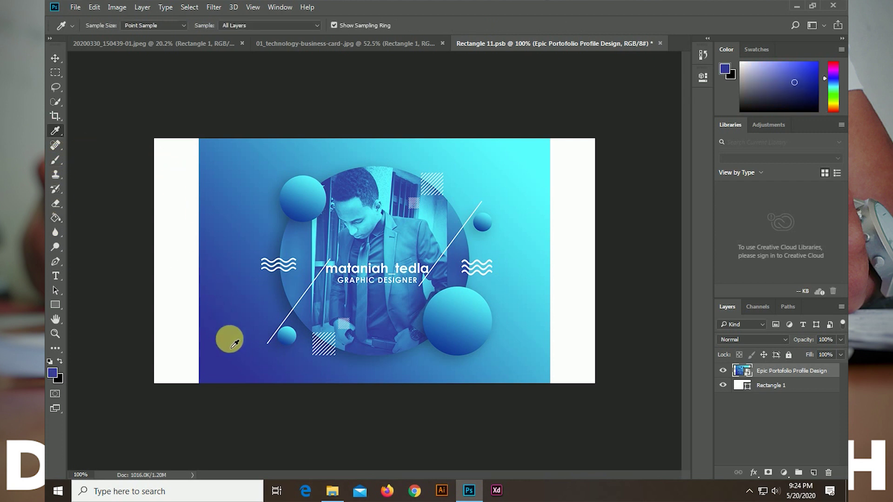
click(56, 160)
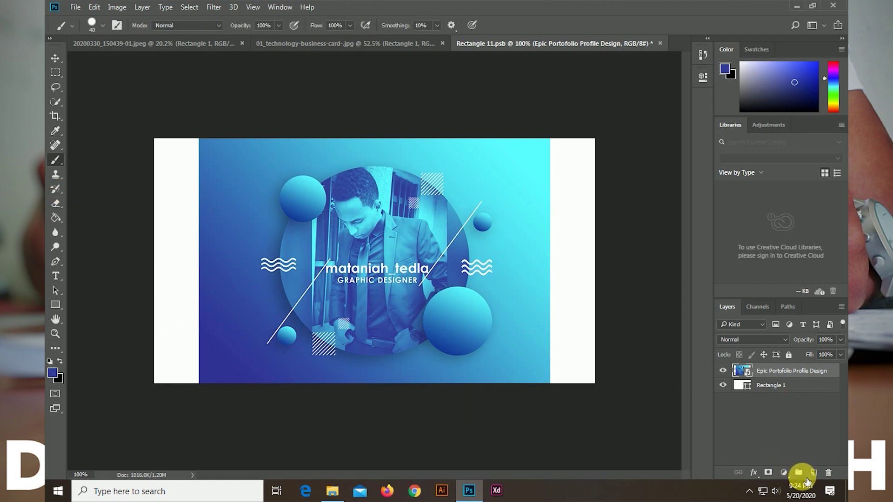
click(813, 473)
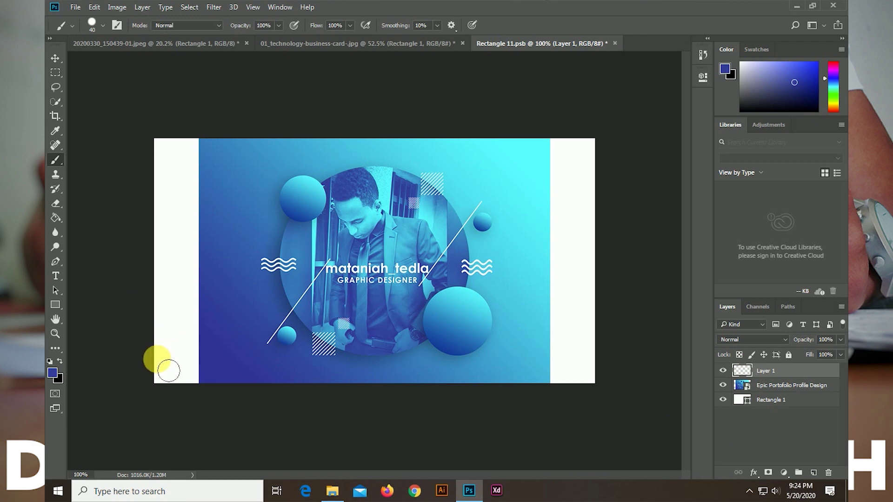
key(bracketright)
key(bracketright)
key(bracketright)
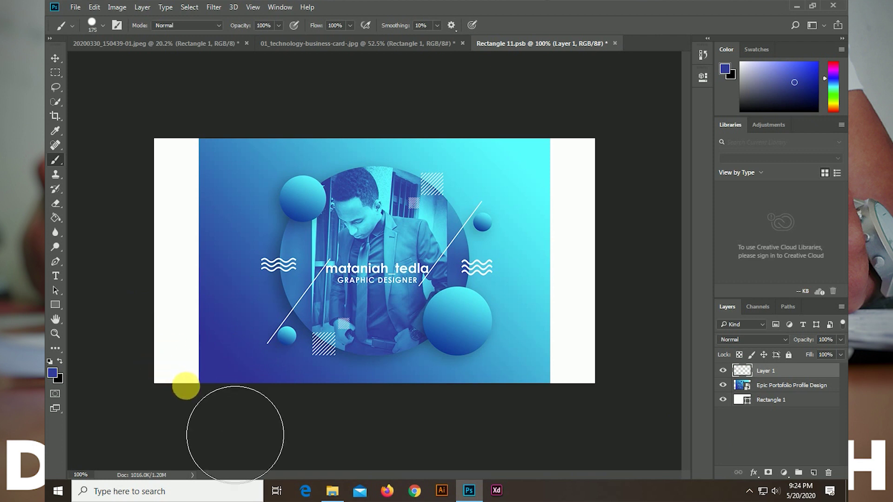
mouse_move(186, 387)
mouse_down()
mouse_move(160, 329)
mouse_move(160, 299)
mouse_move(165, 365)
mouse_move(156, 136)
mouse_up()
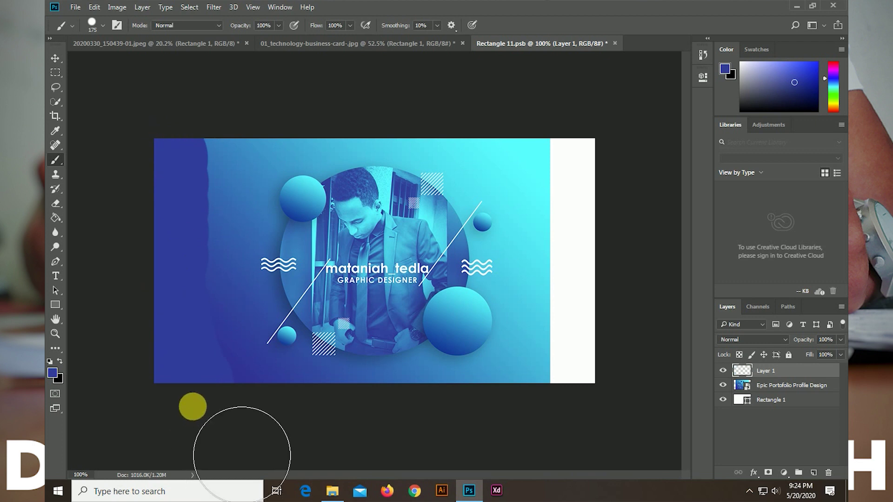
key(ctrl+z)
key(ctrl+z)
key(ctrl+z)
mouse_move(159, 369)
mouse_down()
mouse_move(194, 391)
mouse_move(165, 317)
mouse_move(214, 369)
mouse_up()
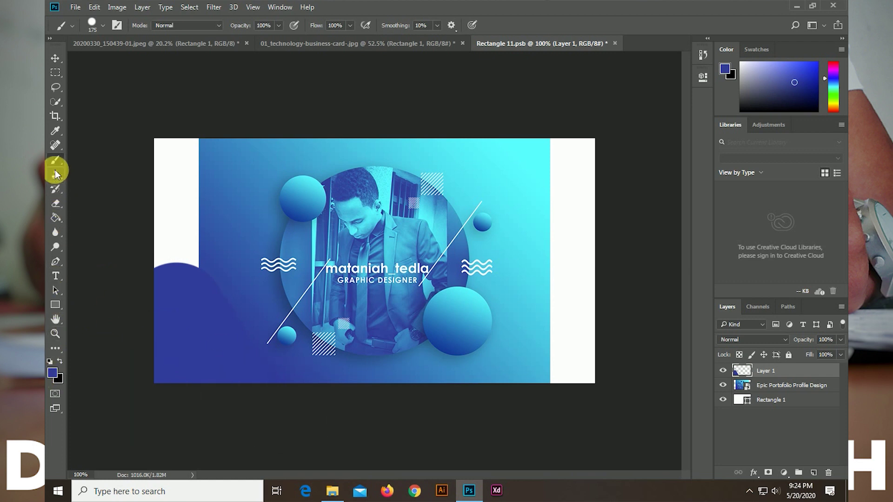
Resample a lighter blue from the design and brush it over the left white strip.
click(56, 131)
click(219, 161)
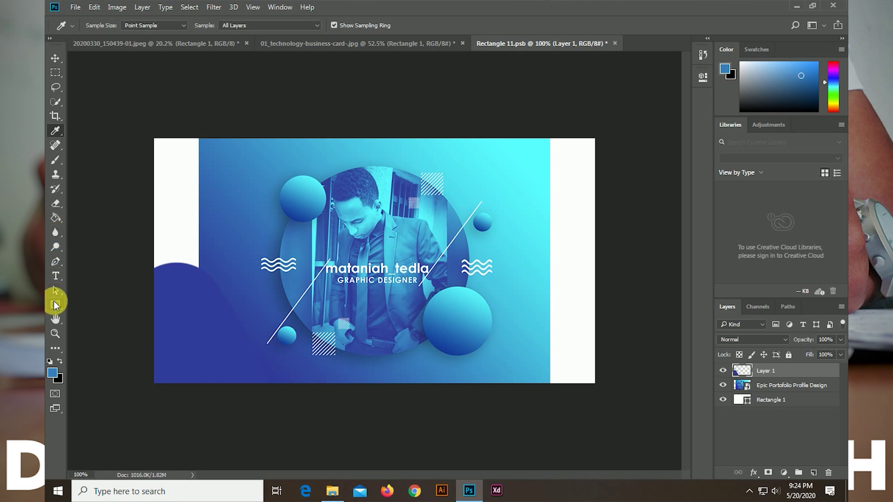
click(56, 160)
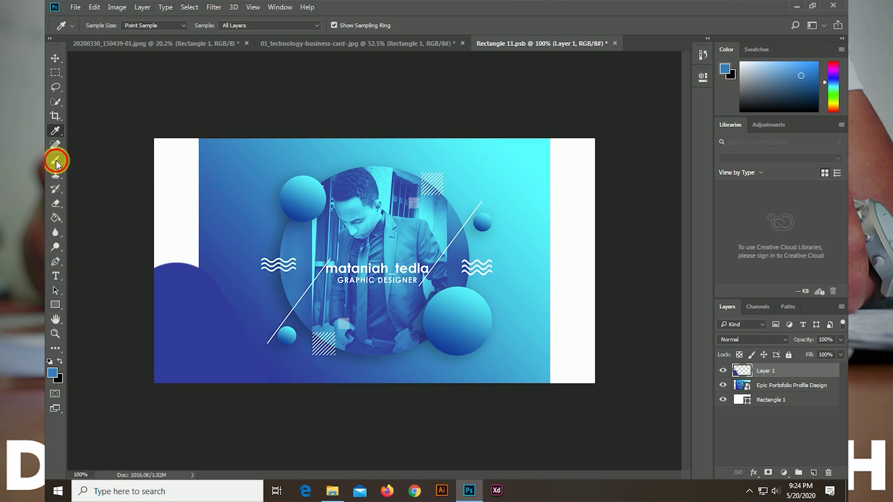
mouse_move(173, 151)
mouse_down()
mouse_move(155, 144)
mouse_move(172, 265)
mouse_move(176, 166)
mouse_move(175, 180)
mouse_up()
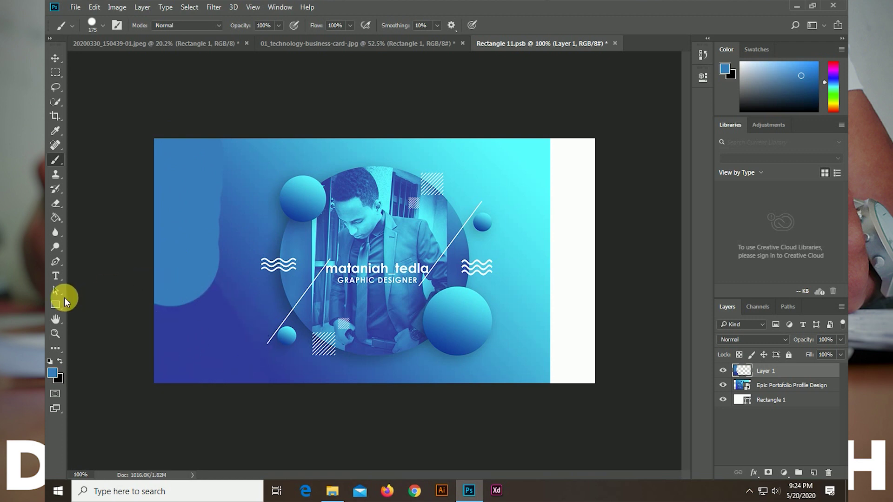
Delete Layer 1, then add two design copies, shifting one right and one left over the white strips.
click(55, 59)
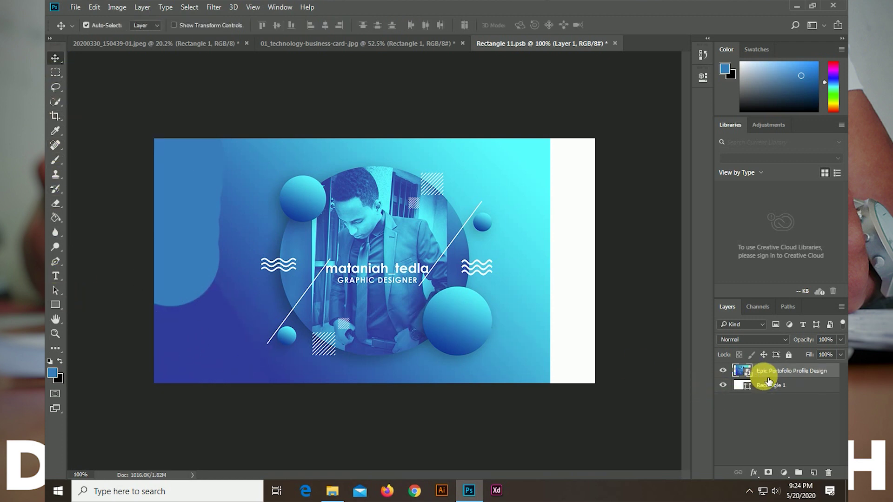
key(Delete)
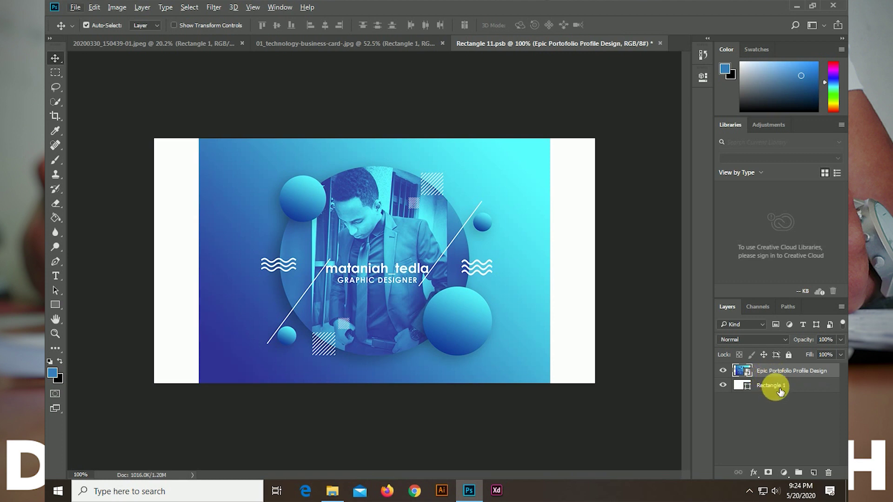
key(ctrl+j)
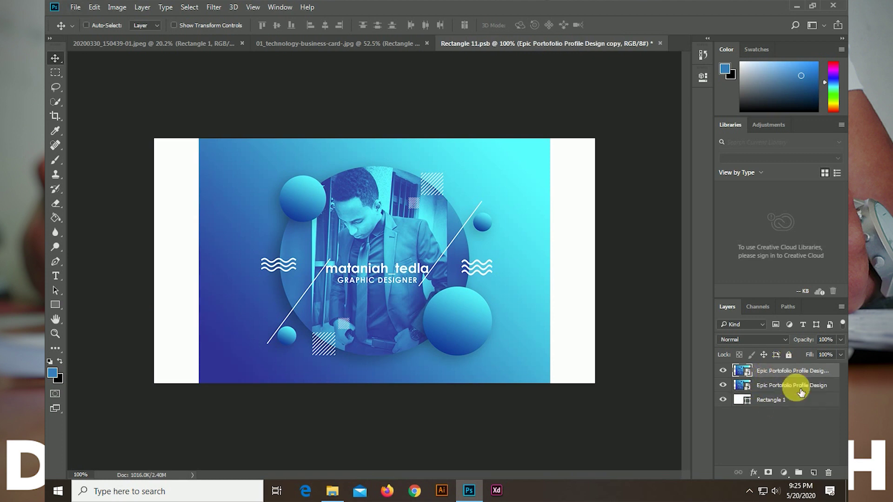
mouse_move(513, 337)
mouse_down()
mouse_move(560, 340)
mouse_move(558, 333)
mouse_up()
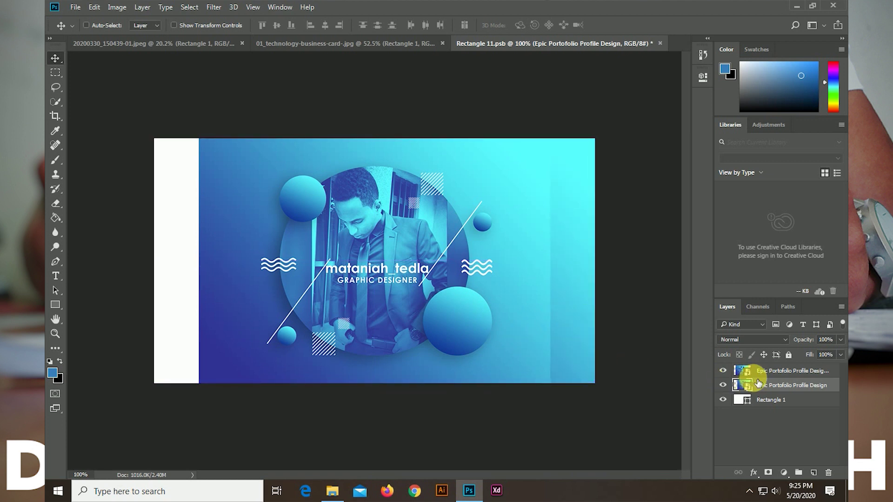
drag(768, 393, 766, 405)
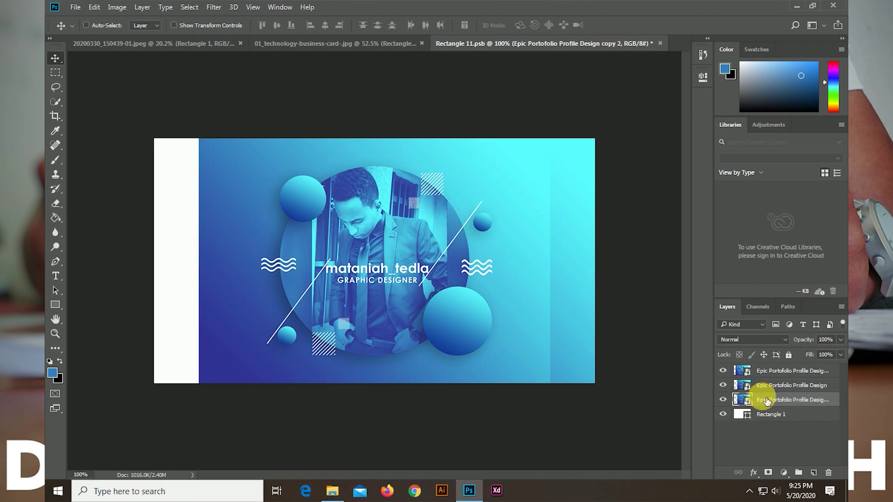
drag(348, 357, 122, 359)
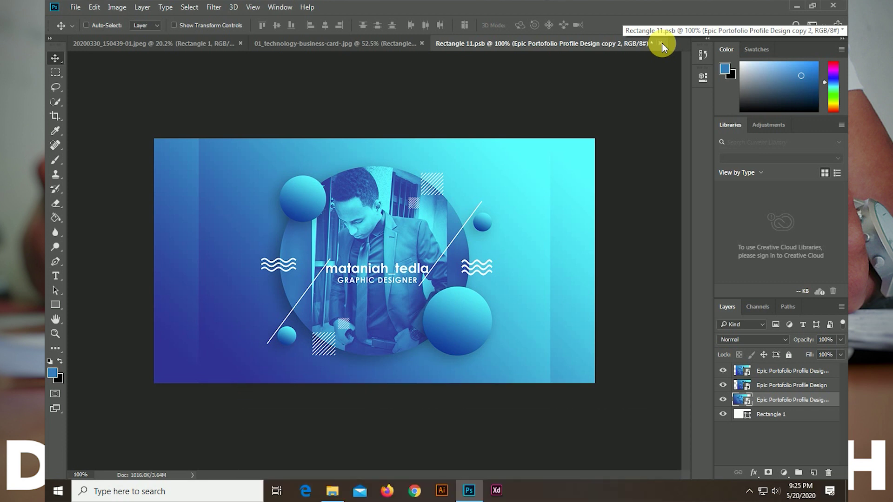
Save and close Rectangle 11.psb, returning to the business-card mockup showing the portfolio design.
click(384, 42)
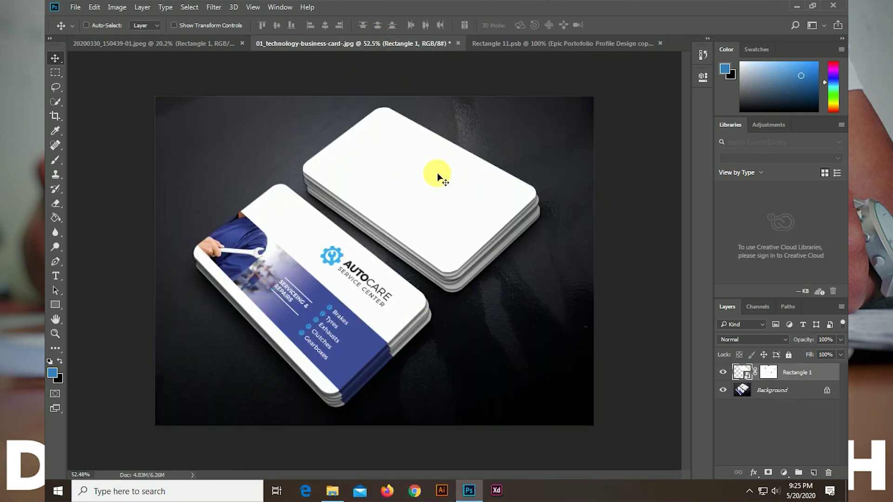
click(538, 45)
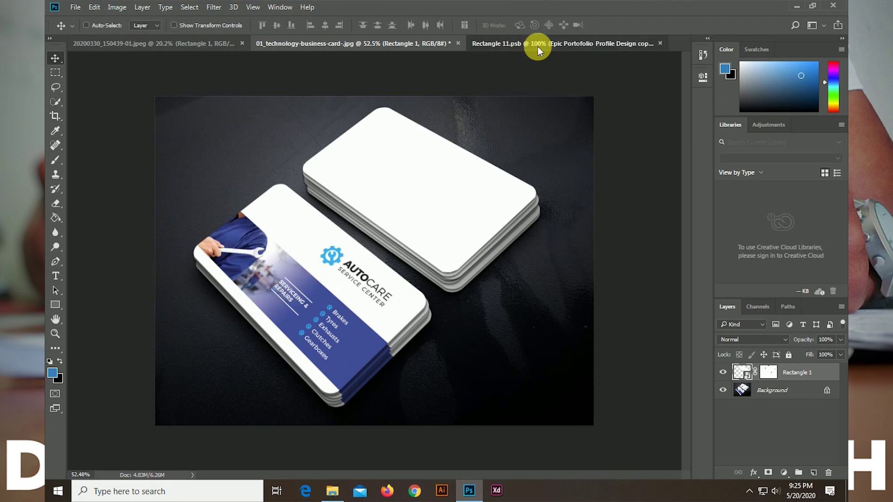
key(ctrl+s)
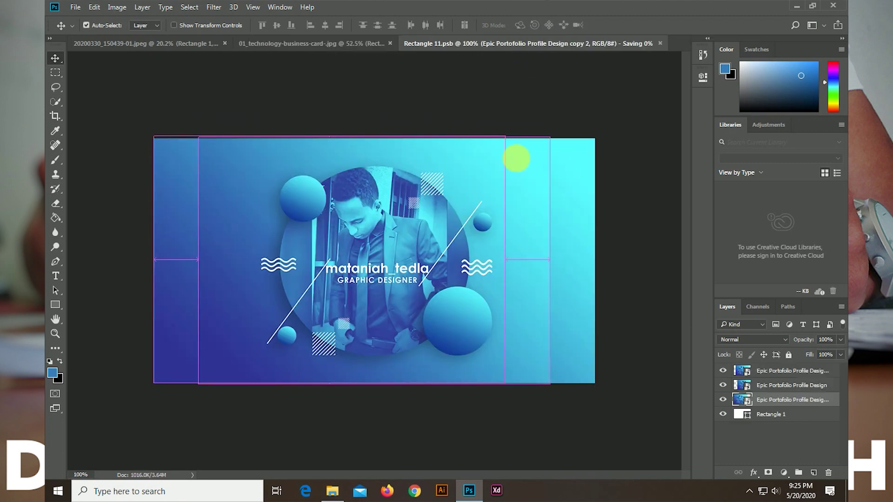
click(661, 43)
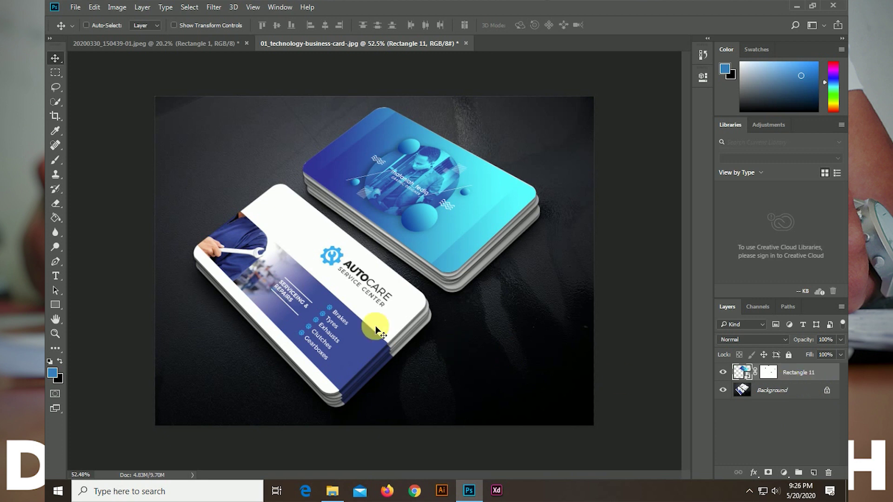
click(180, 44)
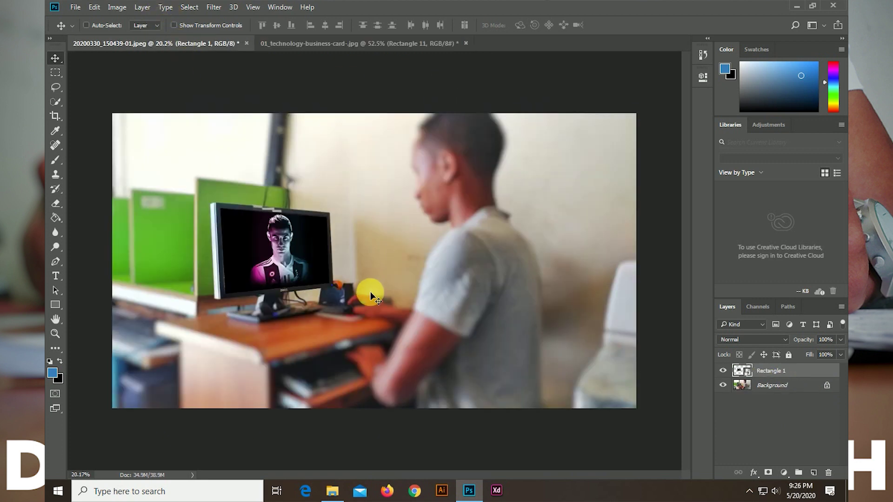
click(309, 40)
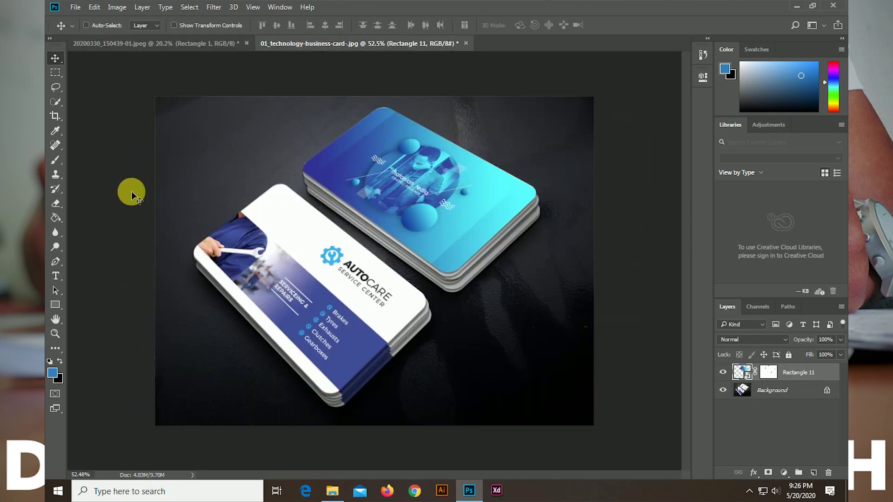
click(147, 41)
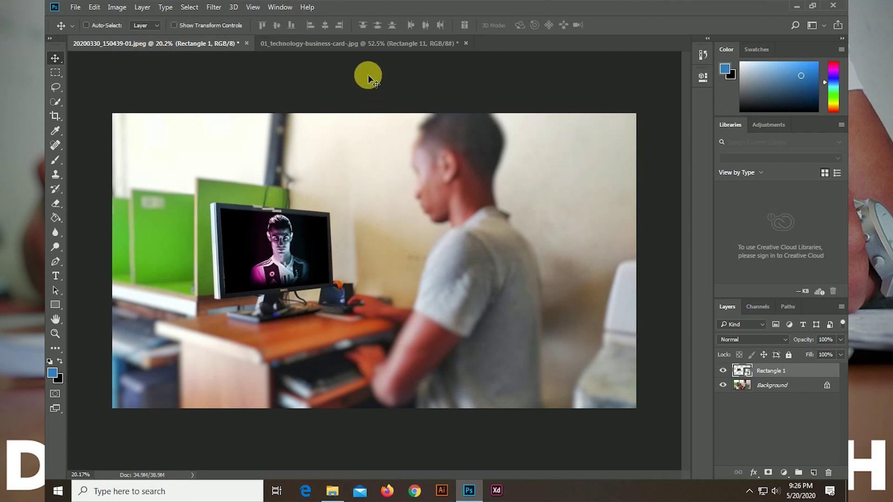
click(370, 44)
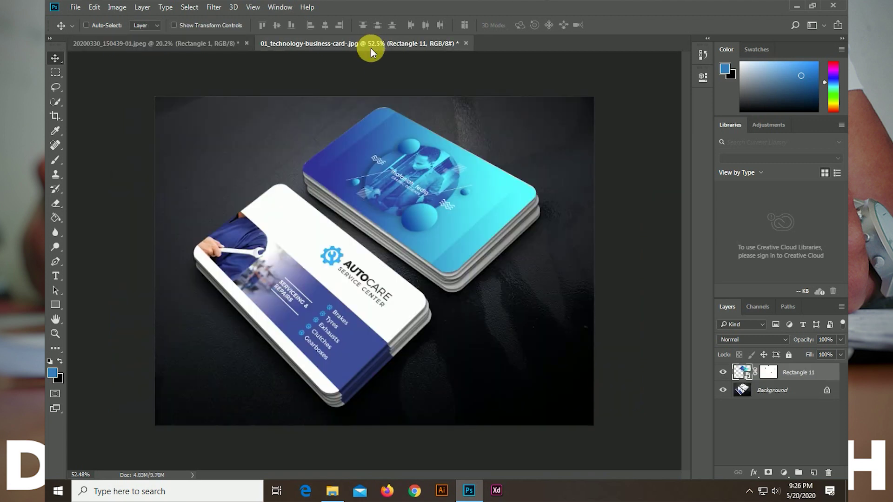